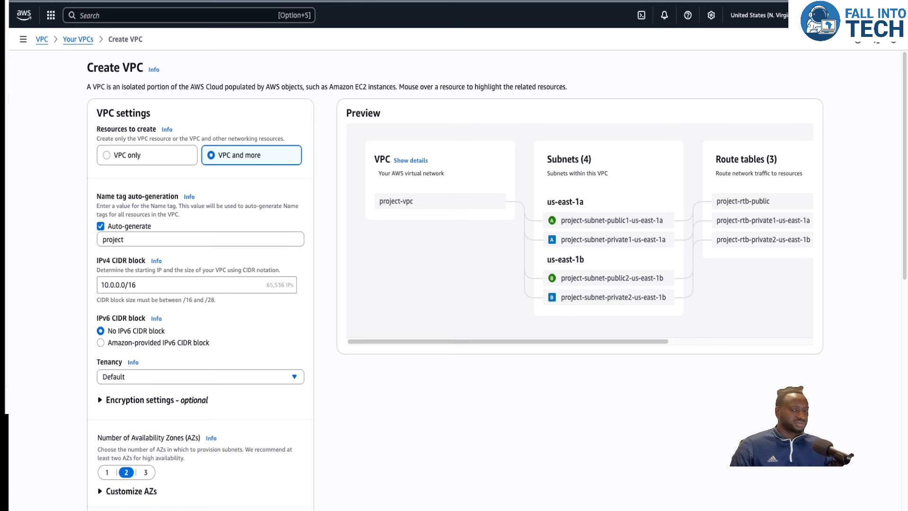
Set the VPC name tag auto-generation value to FIT-VPC.
double_click(166, 239)
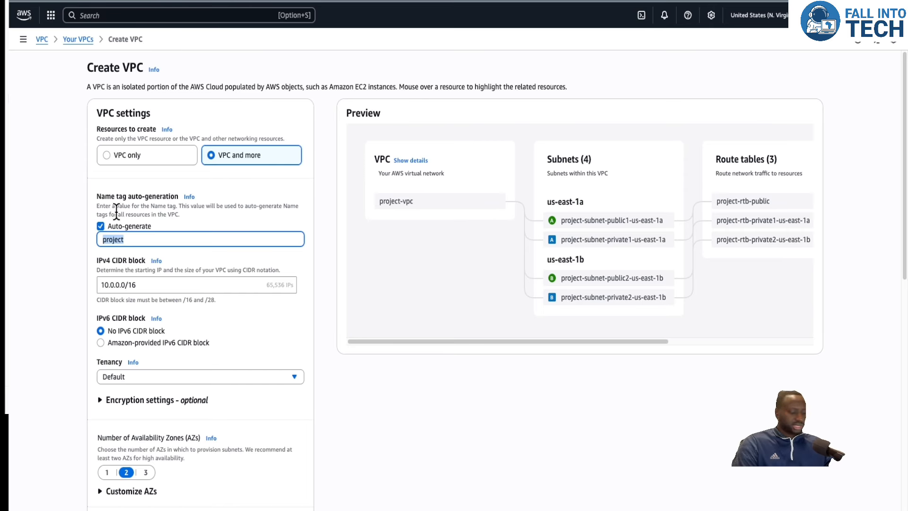
text(FIT-VPC)
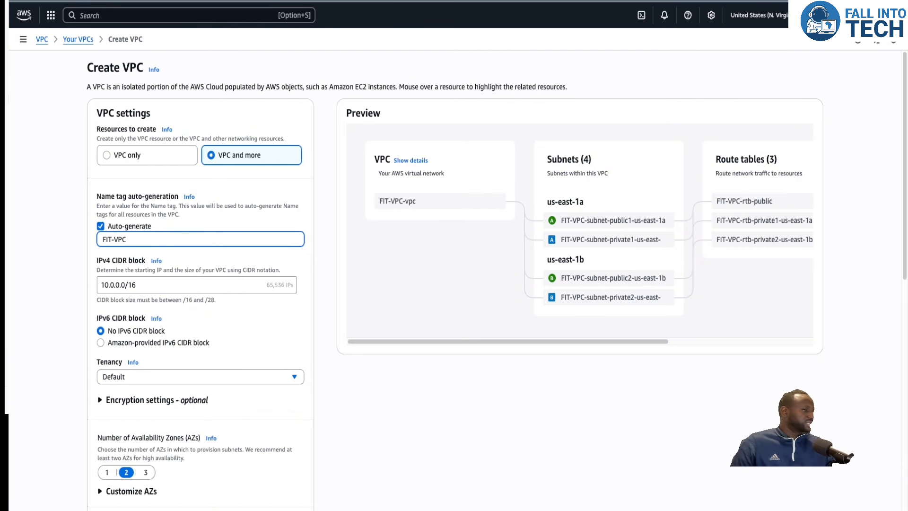
click(169, 286)
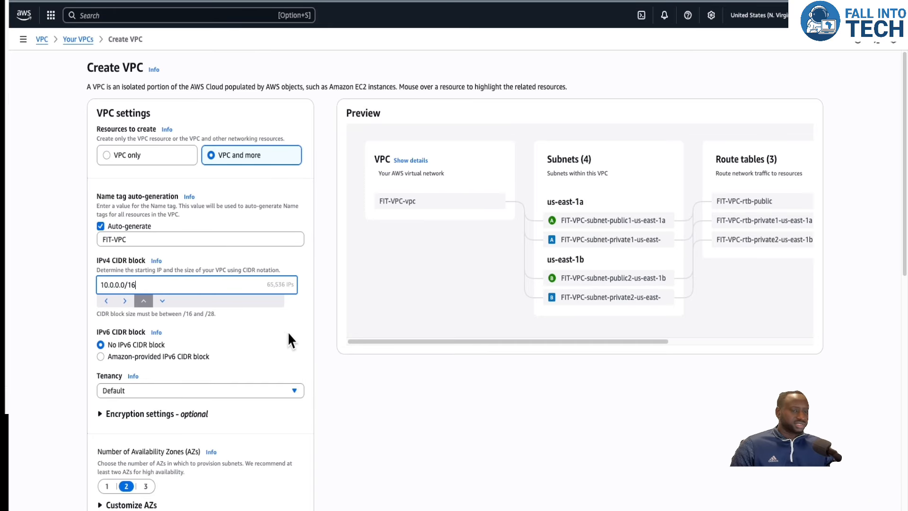
click(273, 330)
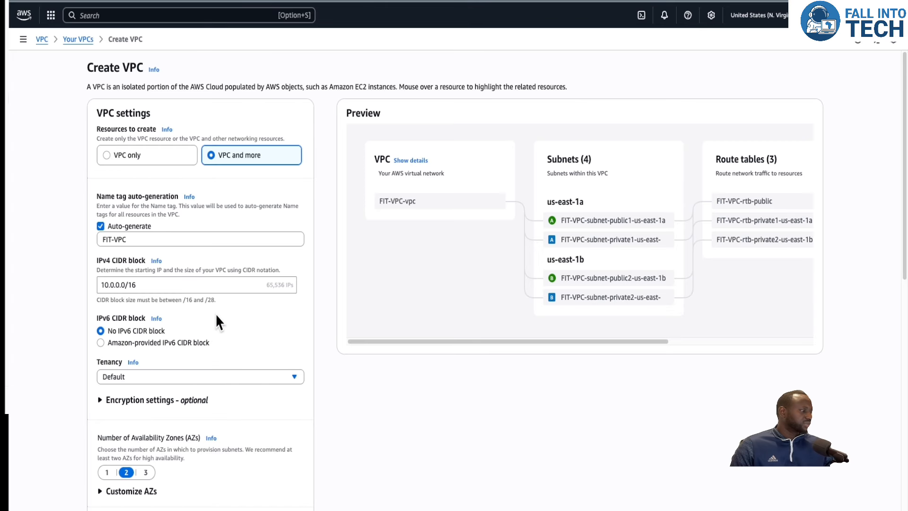
Set the number of Availability Zones to 1.
scroll(218, 331, down, 2)
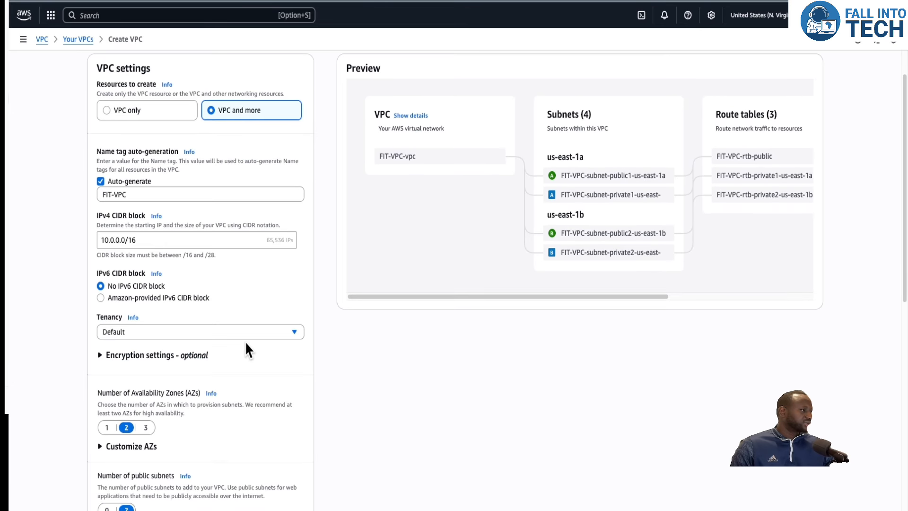
scroll(254, 334, down, 4)
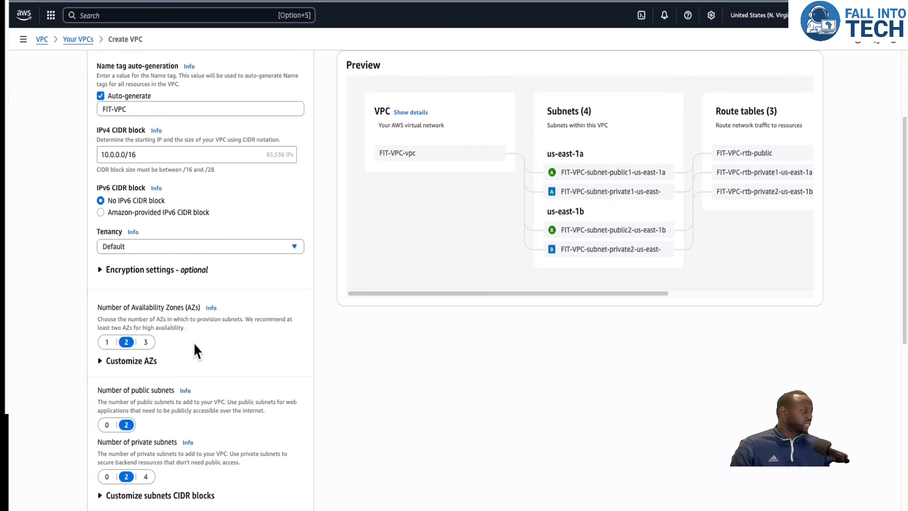
click(107, 334)
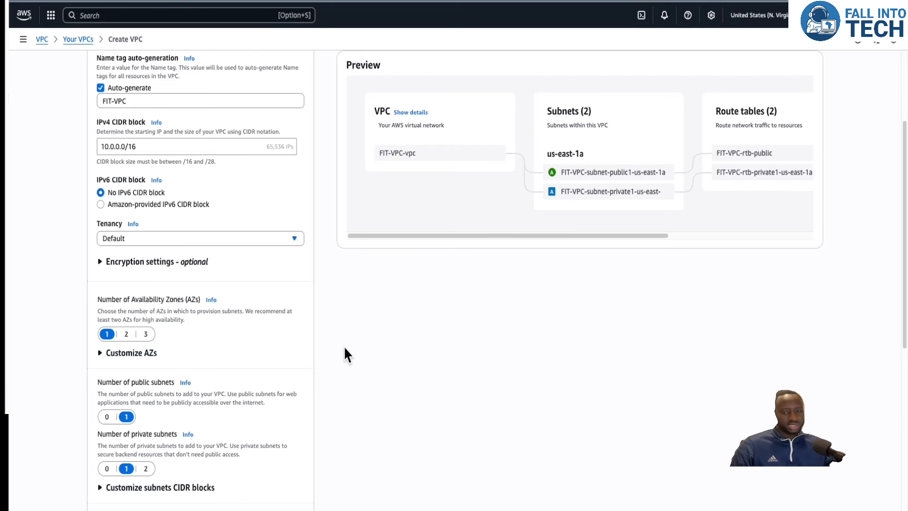
Set the number of private subnets to 0.
scroll(142, 274, down, 2)
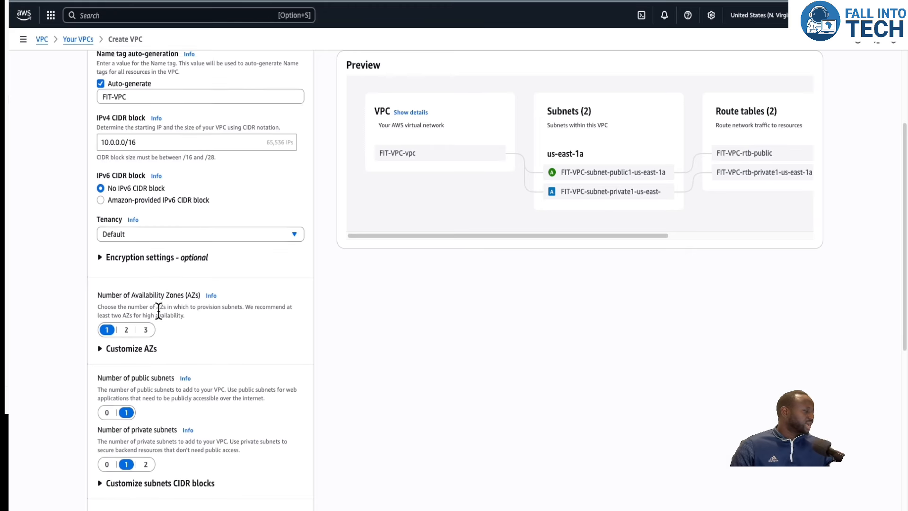
scroll(130, 338, down, 1)
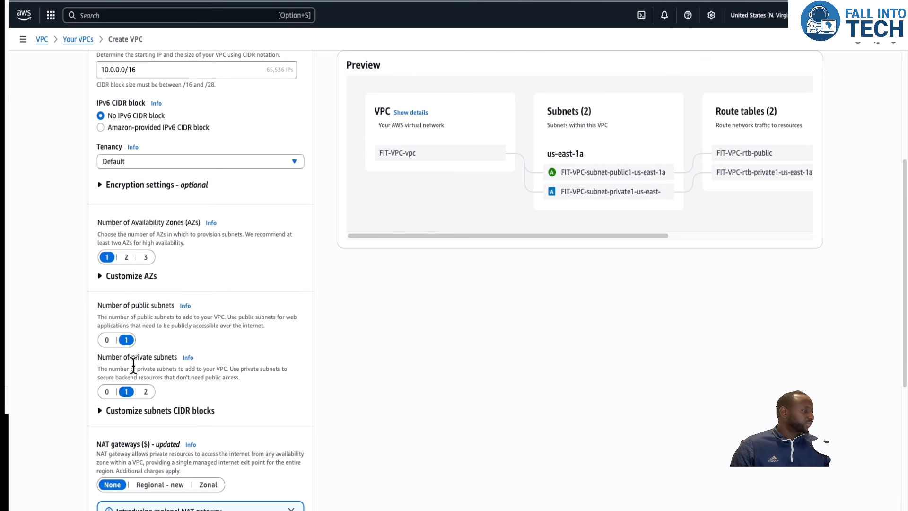
click(107, 391)
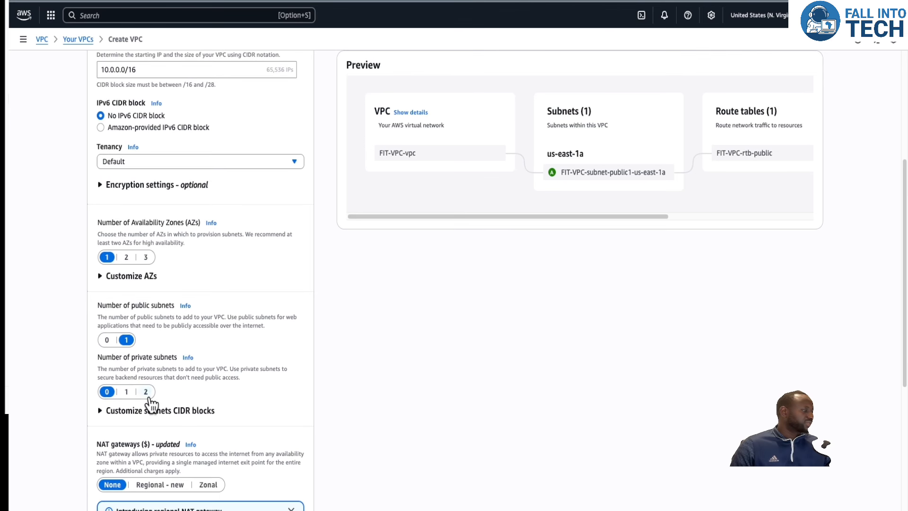
Set VPC endpoints to None so no S3 Gateway is created.
scroll(185, 379, down, 6)
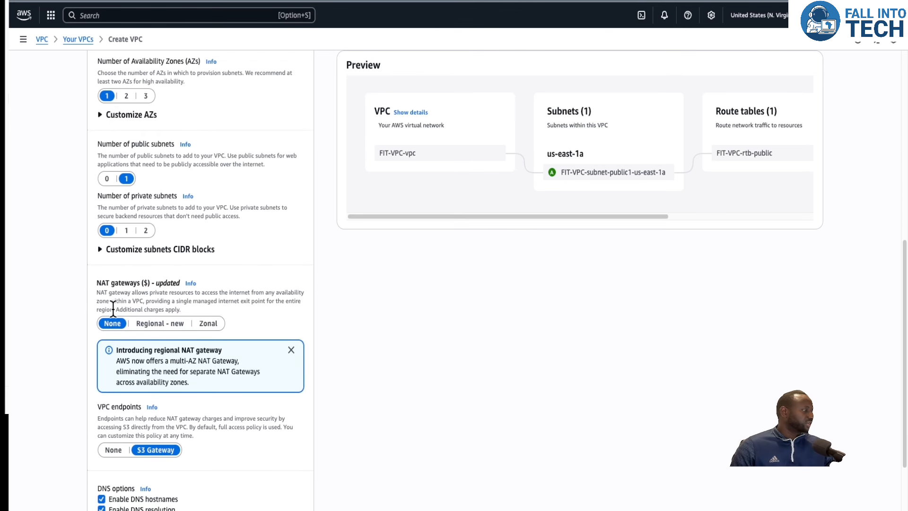
click(114, 450)
scroll(180, 412, down, 3)
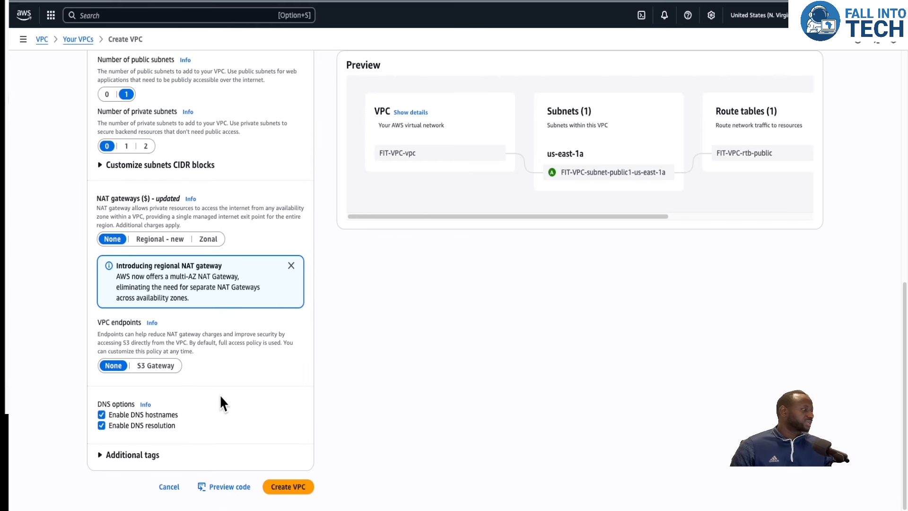
Shorten the name tag auto-generation value to FIT.
scroll(169, 217, up, 1)
scroll(162, 213, up, 15)
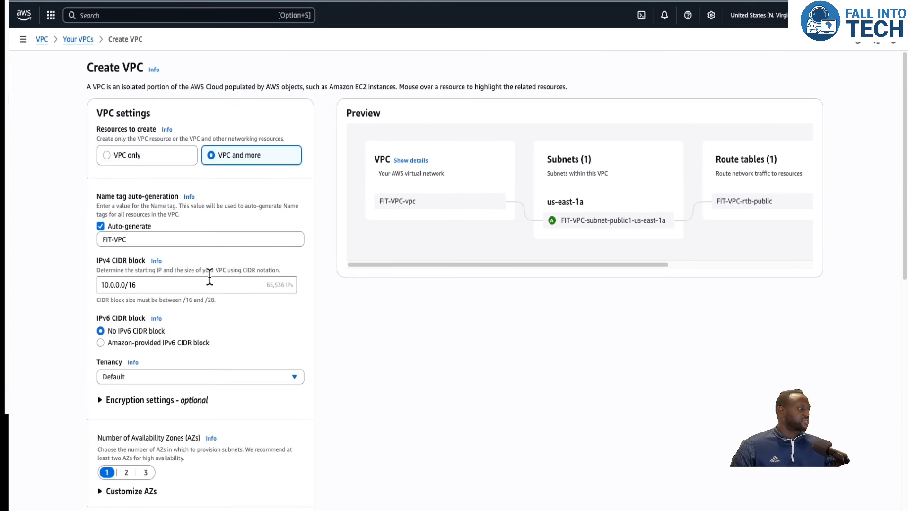
click(167, 239)
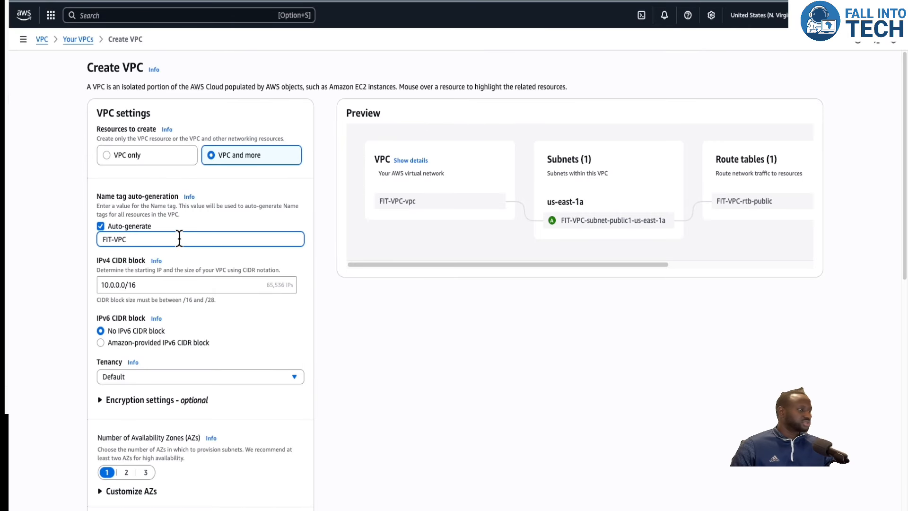
key(BackSpace)
key(BackSpace)
key(BackSpace)
key(BackSpace)
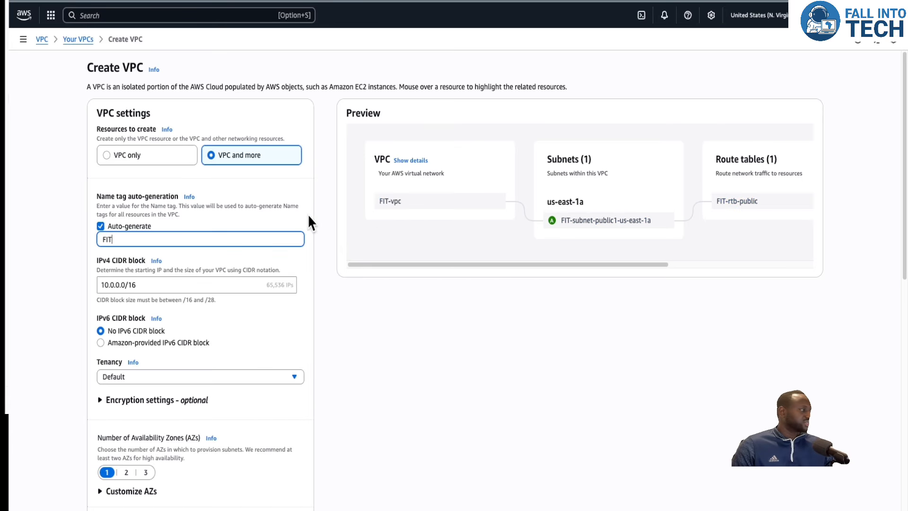
Create the VPC and open the new VPC's details.
scroll(202, 326, down, 10)
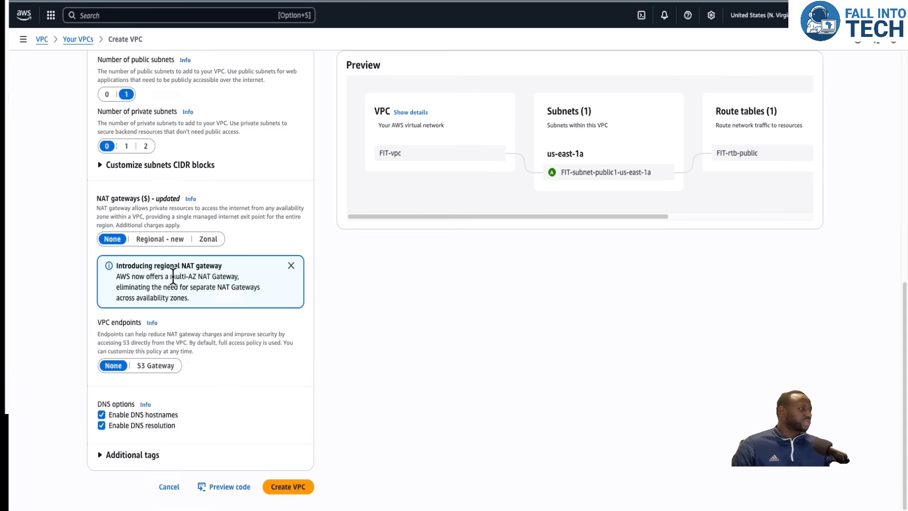
click(299, 487)
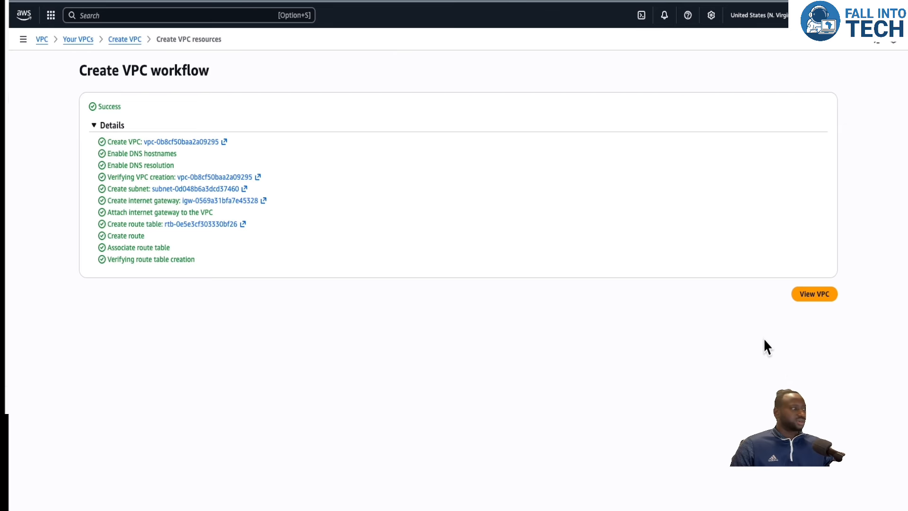
click(814, 295)
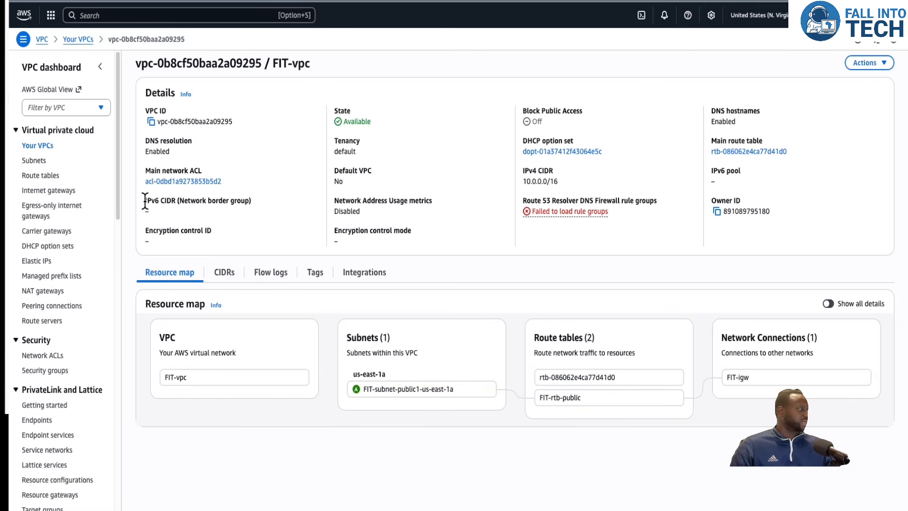
Open the list of VPCs and review the new VPC's columns.
click(42, 146)
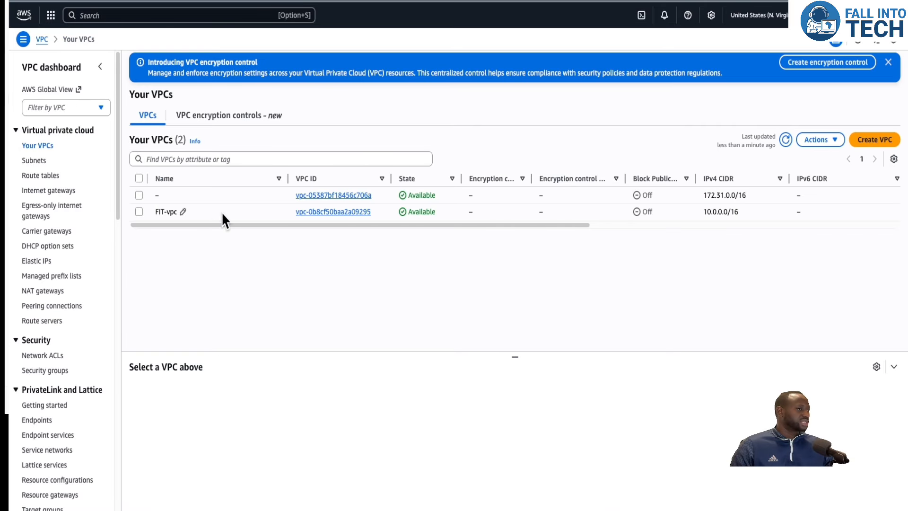
scroll(446, 209, right, 10)
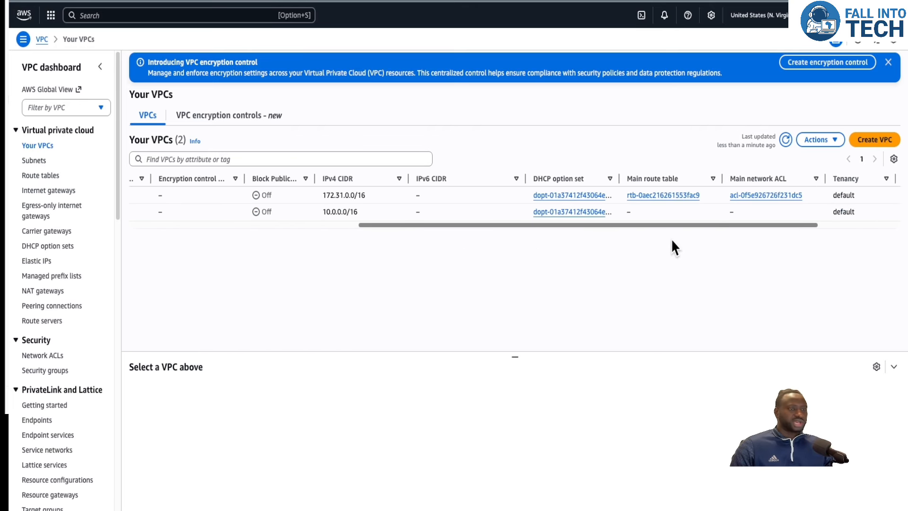
scroll(772, 237, left, 10)
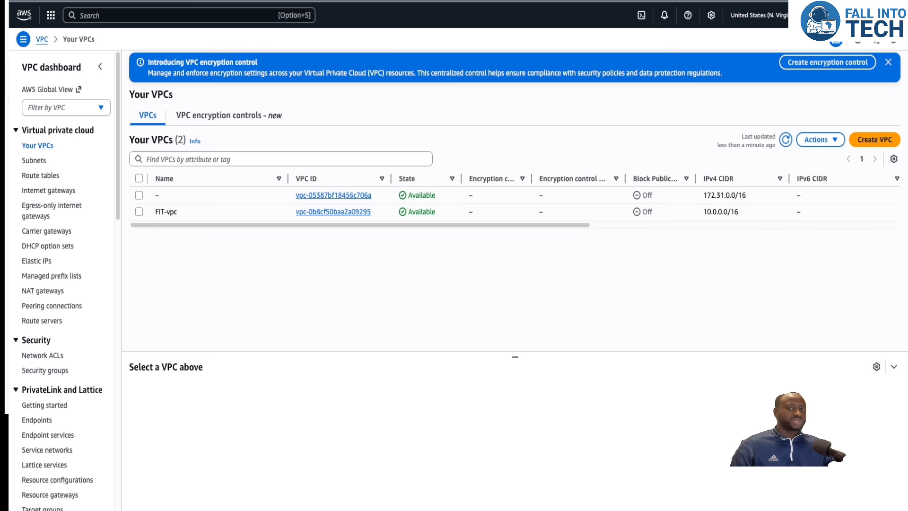
Search for EC2, open the EC2 service and go to its Instances page.
click(94, 15)
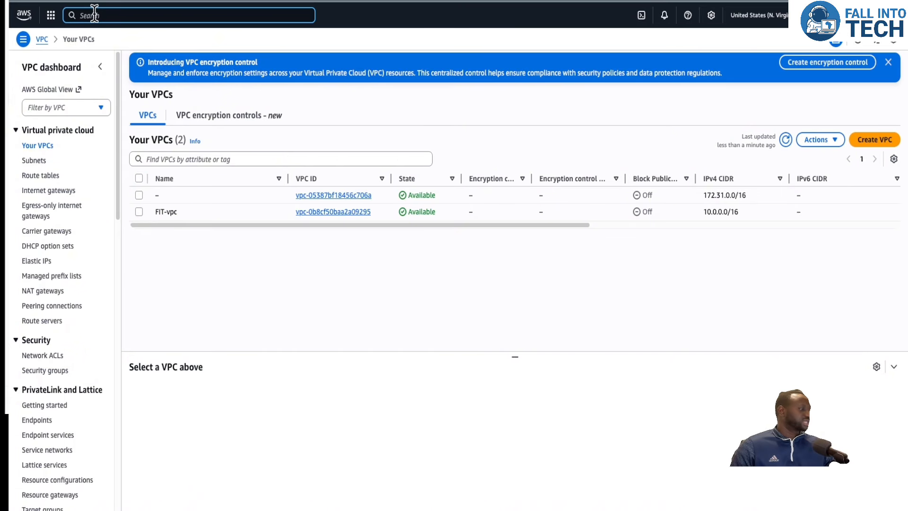
text(ec2)
click(214, 78)
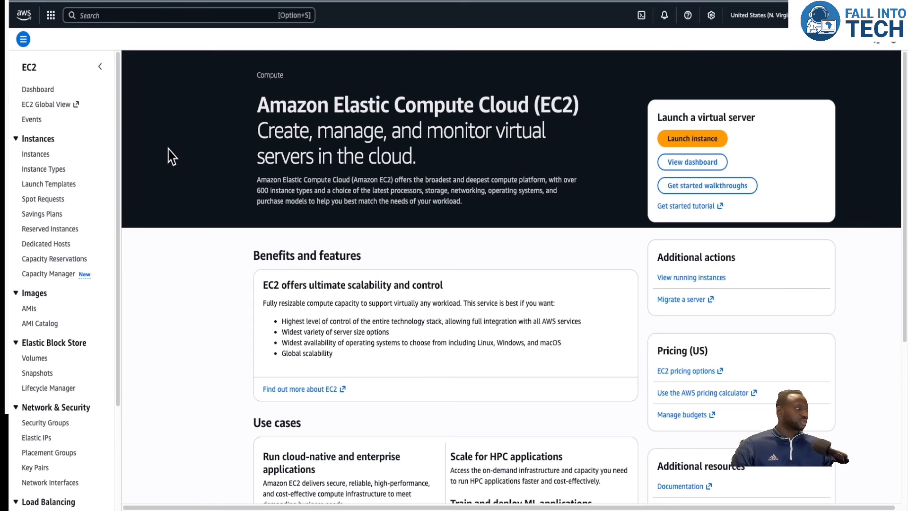
click(37, 154)
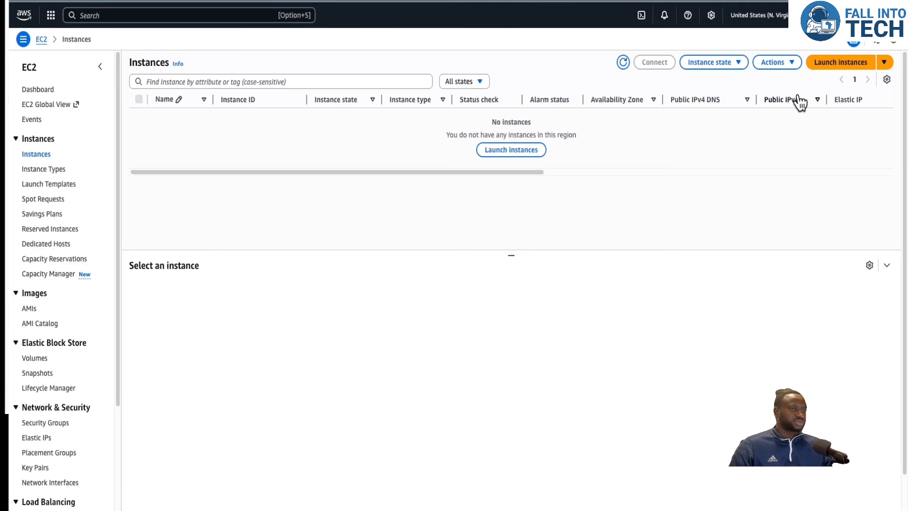
Start launching a new instance and name it Fall-EC2.
click(840, 67)
click(164, 174)
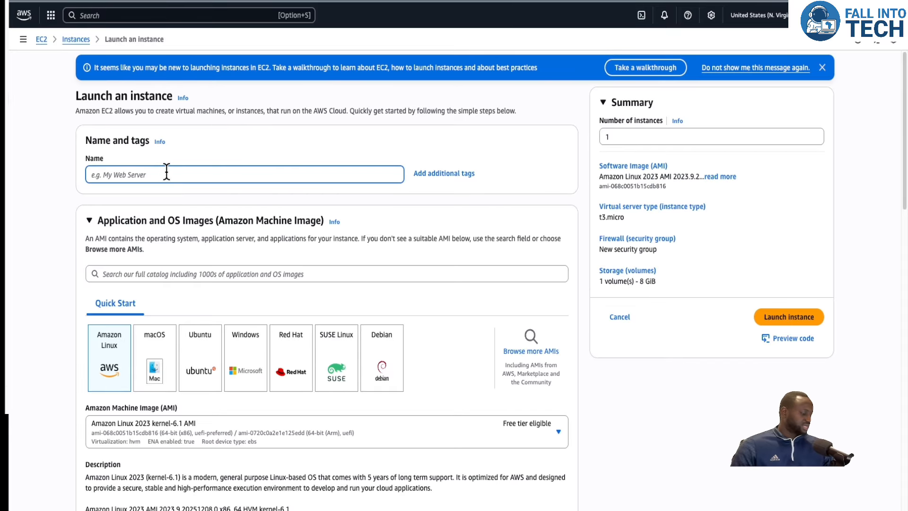
text(V)
key(BackSpace)
text(Fall-EC2)
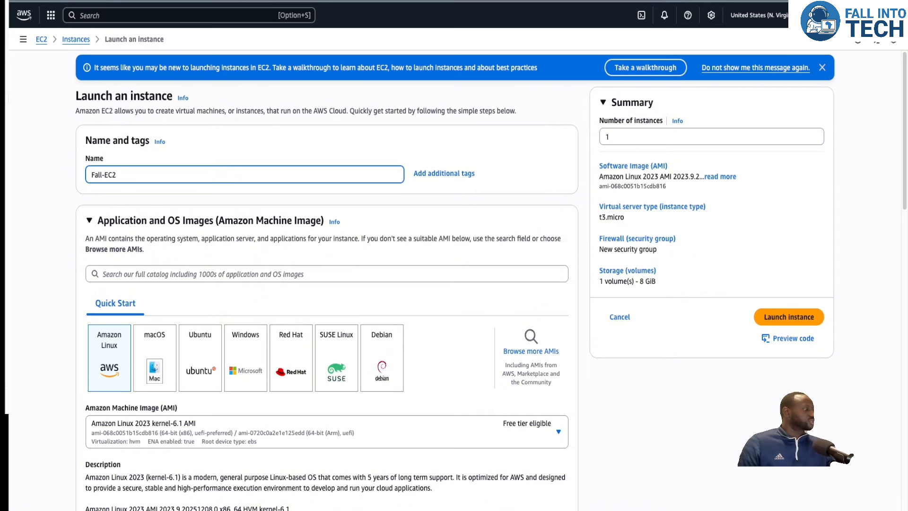
Set the key pair to proceed without a key pair.
scroll(182, 204, down, 2)
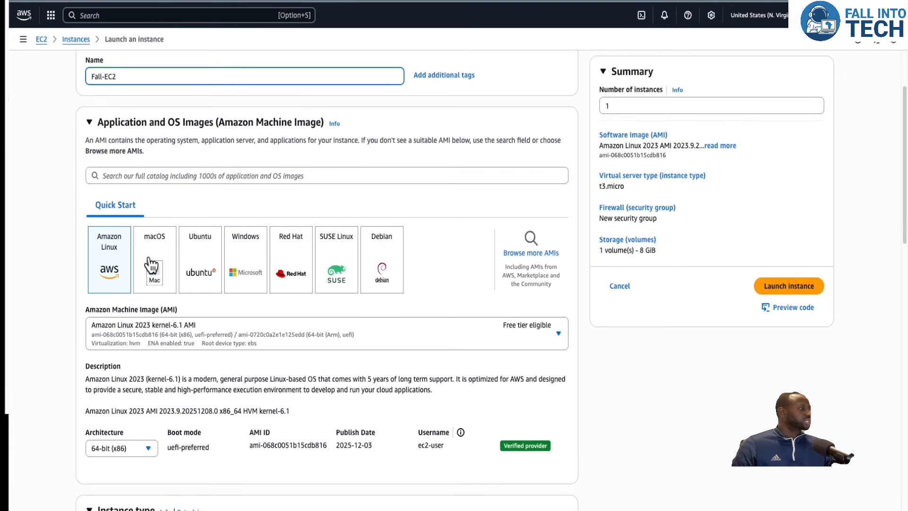
scroll(128, 196, down, 3)
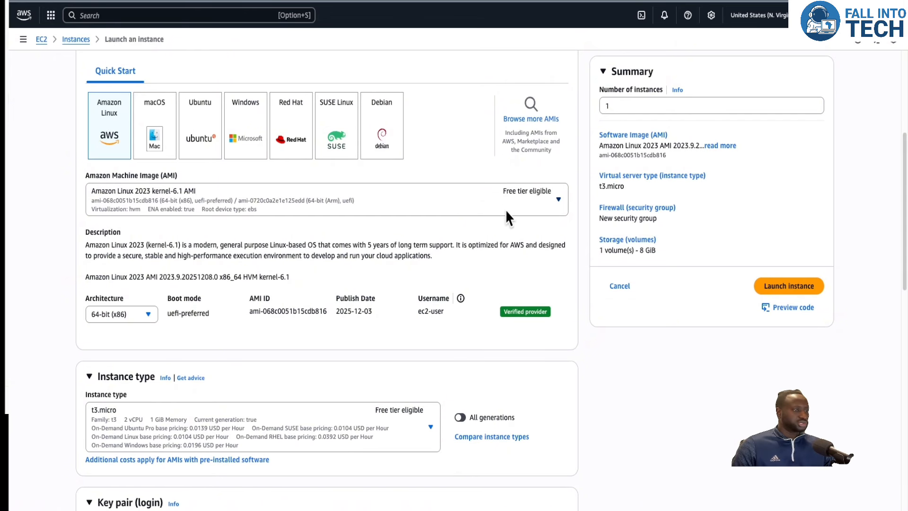
scroll(385, 250, down, 4)
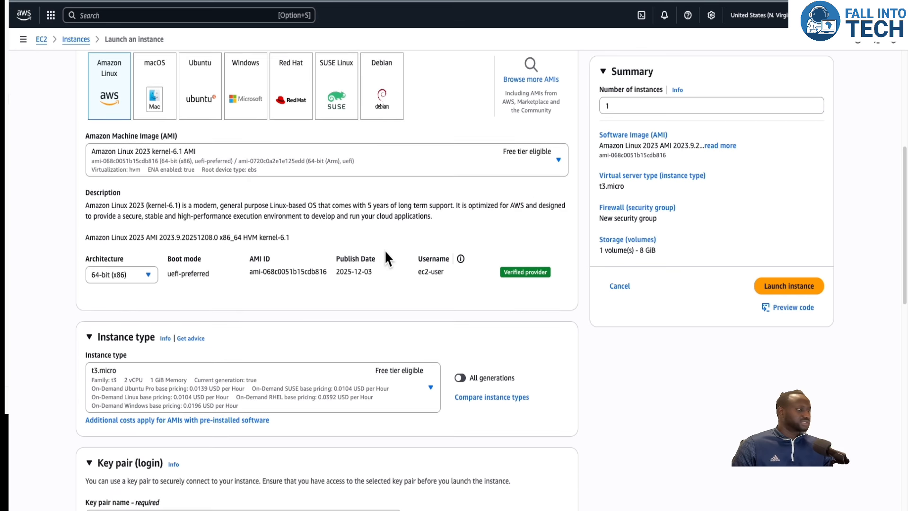
scroll(340, 273, down, 1)
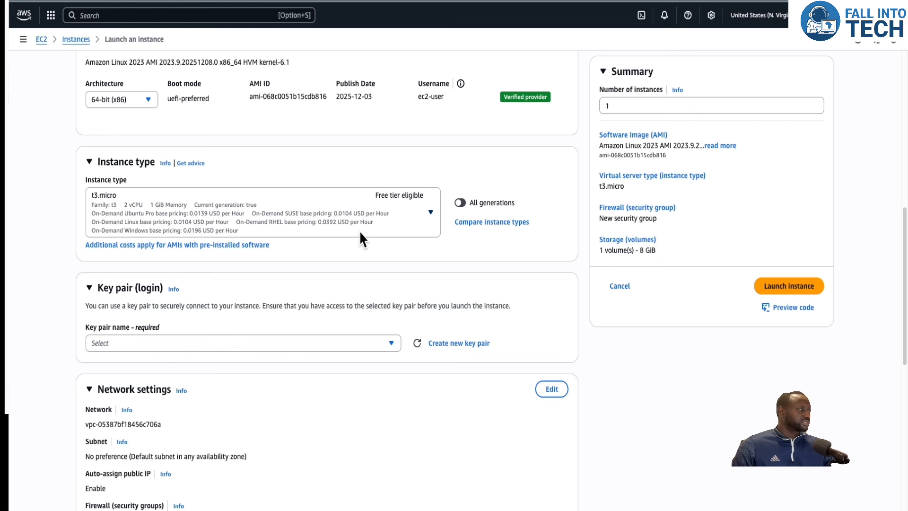
scroll(284, 233, down, 4)
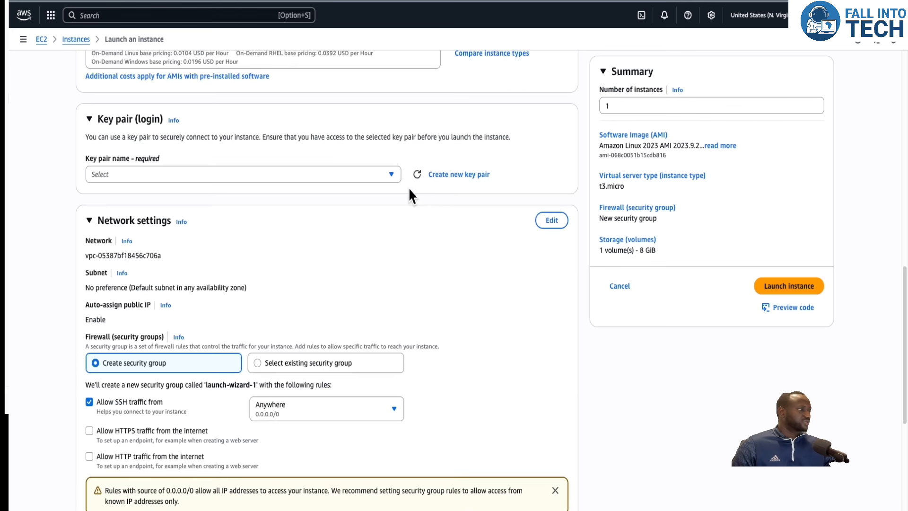
click(393, 174)
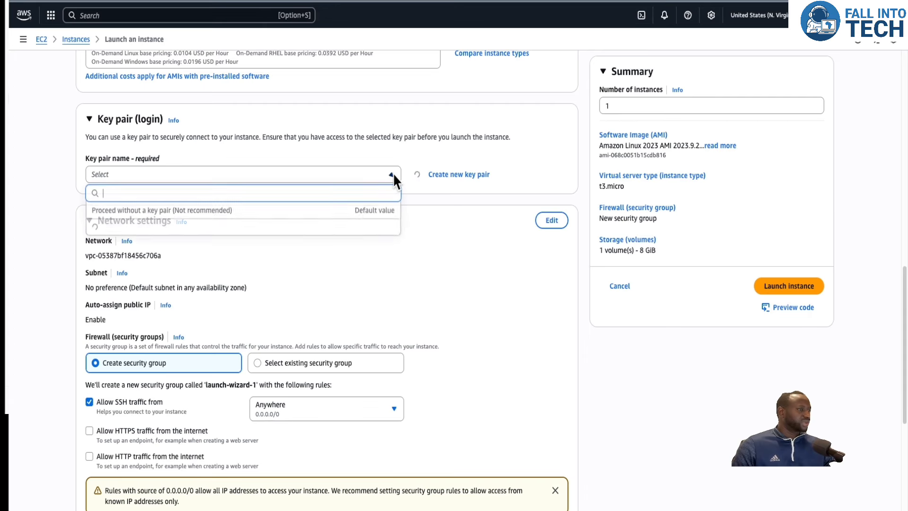
click(314, 210)
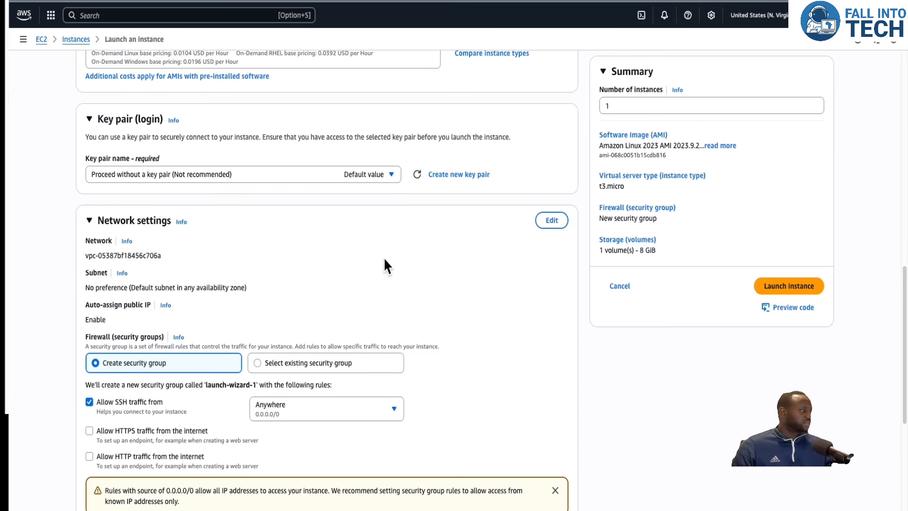
Edit the network settings and select the FIT-vpc VPC for the instance.
click(557, 229)
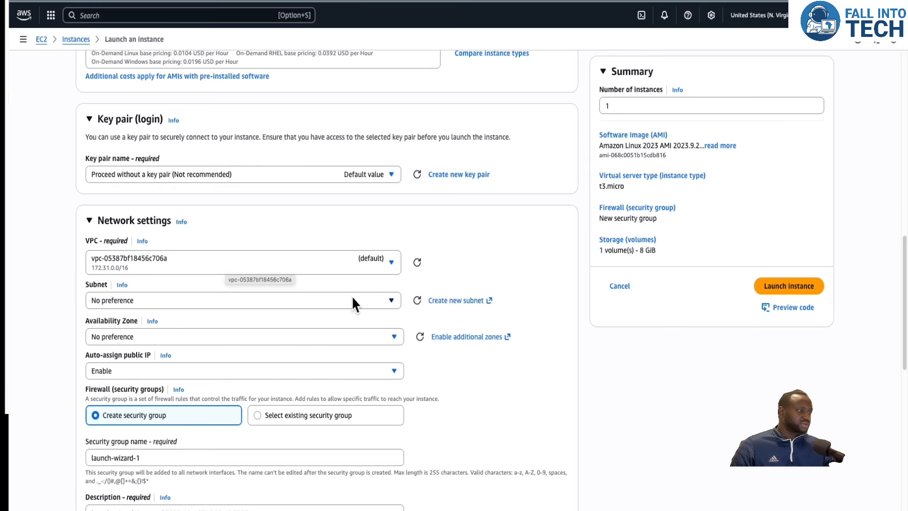
click(391, 262)
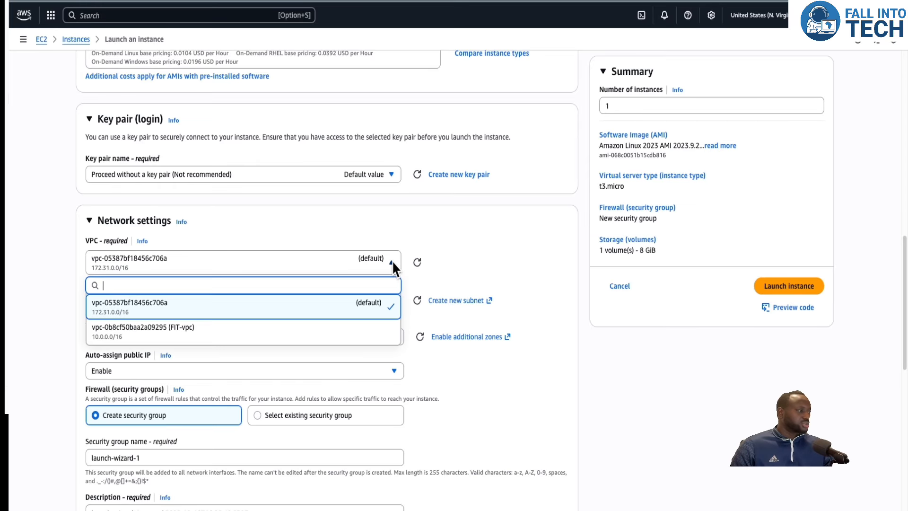
click(249, 334)
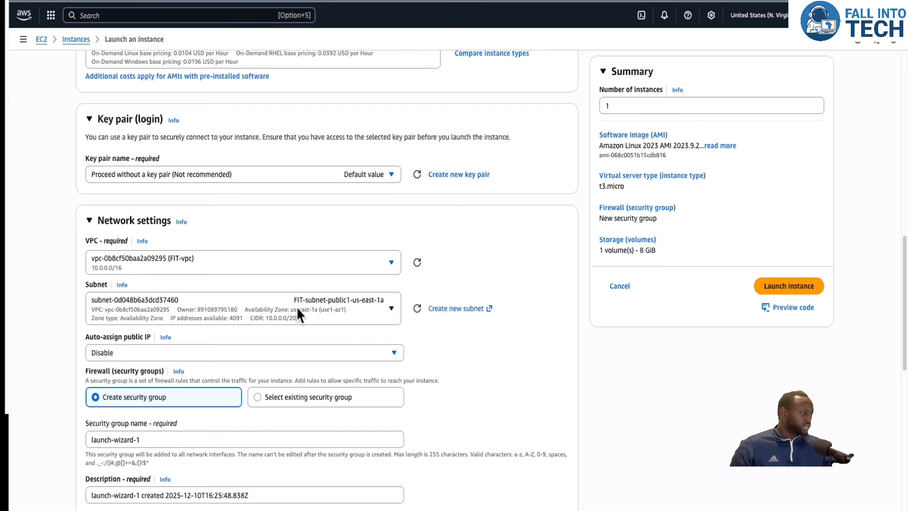
Enable auto-assign public IP for the instance.
scroll(326, 302, down, 2)
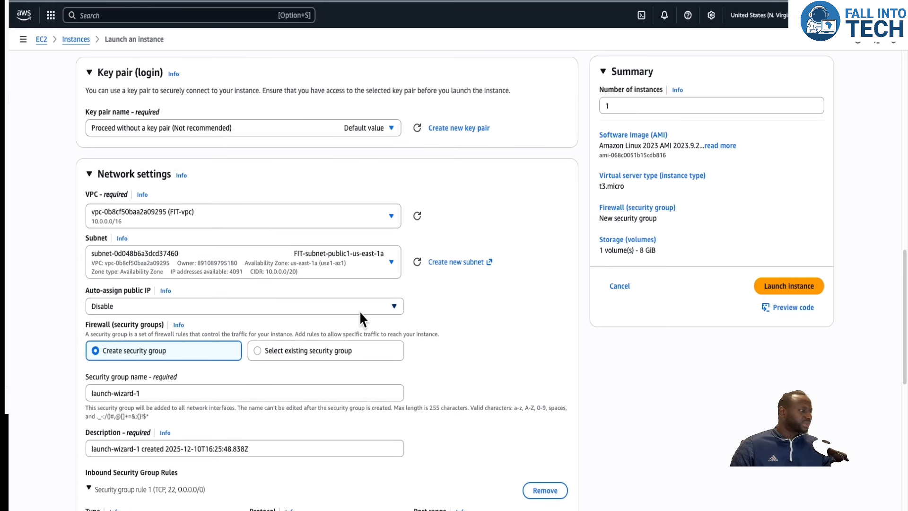
click(387, 305)
click(198, 324)
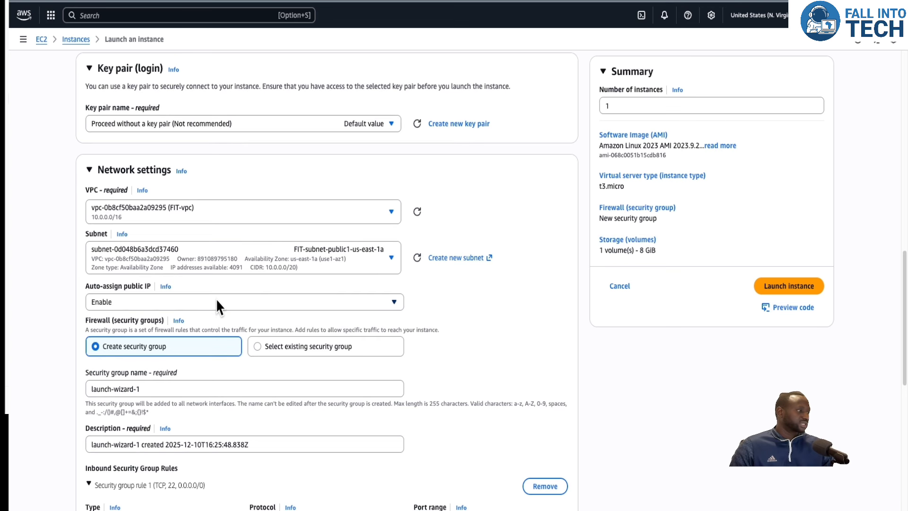
Name the new security group FIT-SG.
scroll(217, 301, down, 2)
scroll(215, 298, down, 4)
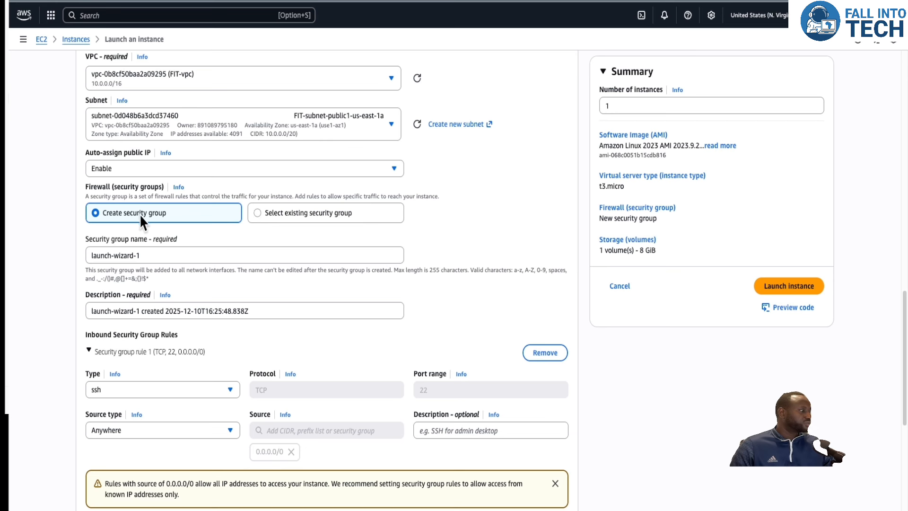
click(150, 255)
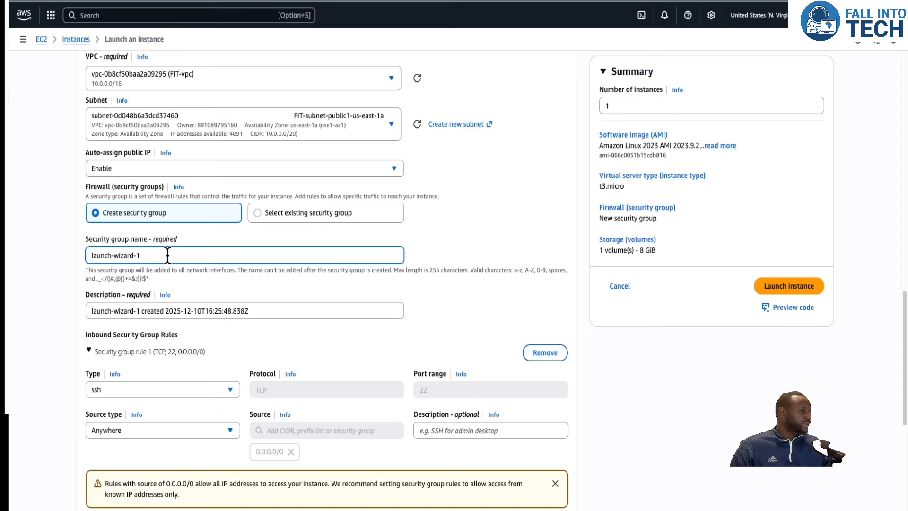
drag(167, 255, 89, 244)
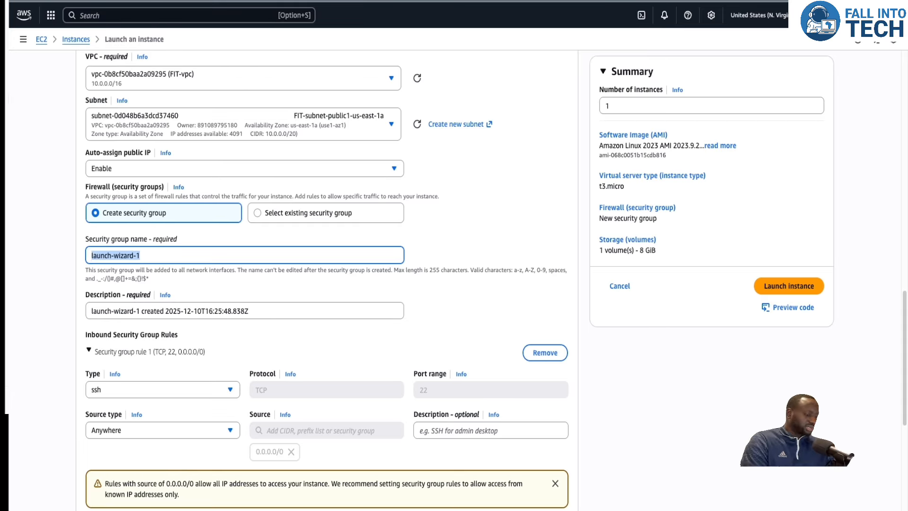
text(FIT-SG)
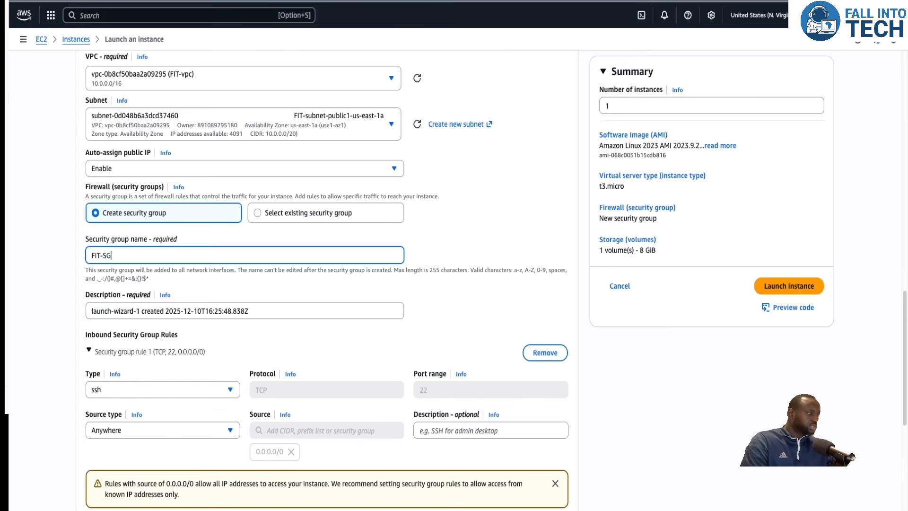
click(473, 243)
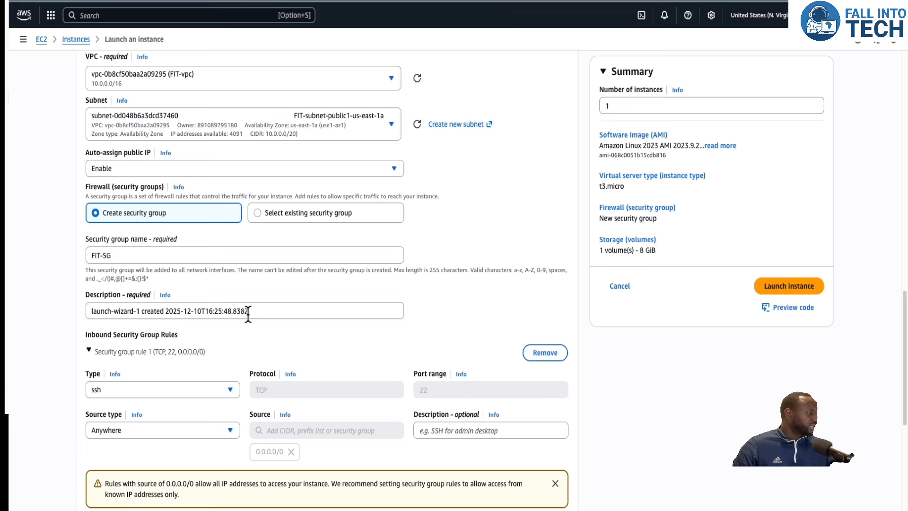
Add a second inbound security group rule allowing HTTP with source type Anywhere.
scroll(275, 311, down, 2)
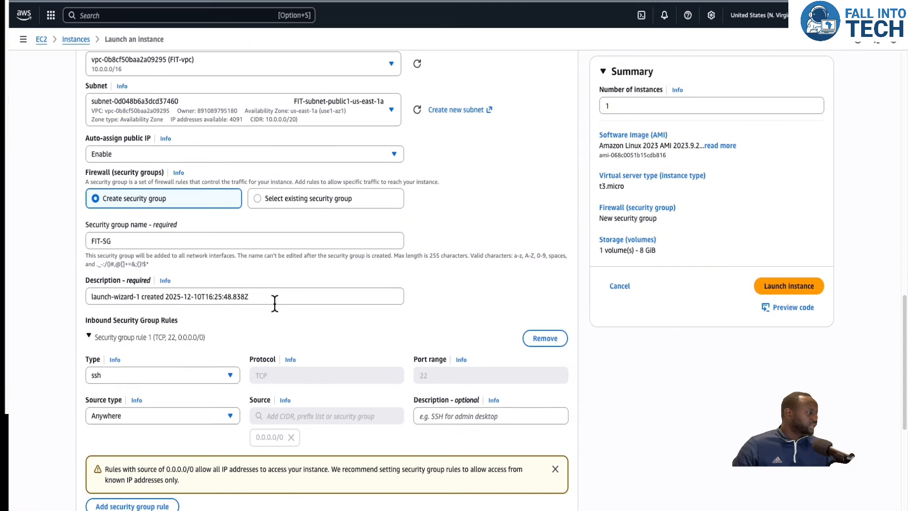
scroll(223, 301, down, 1)
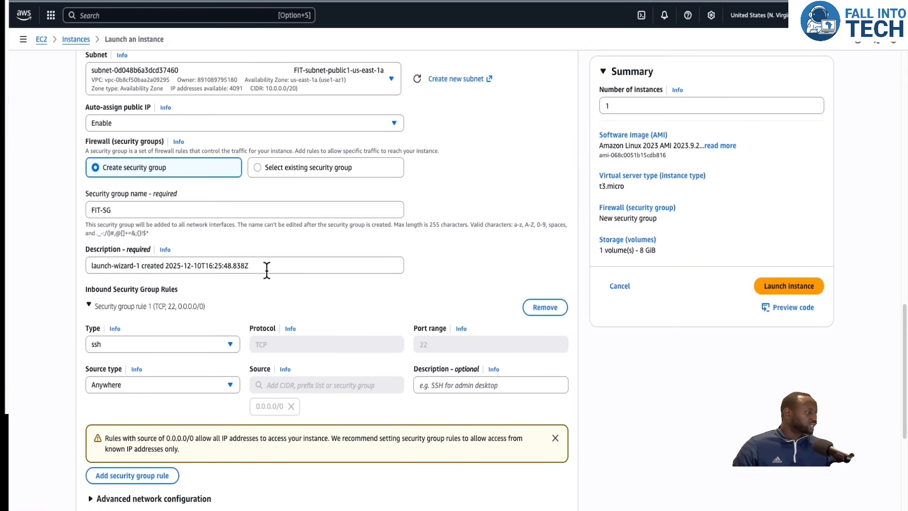
scroll(265, 271, down, 5)
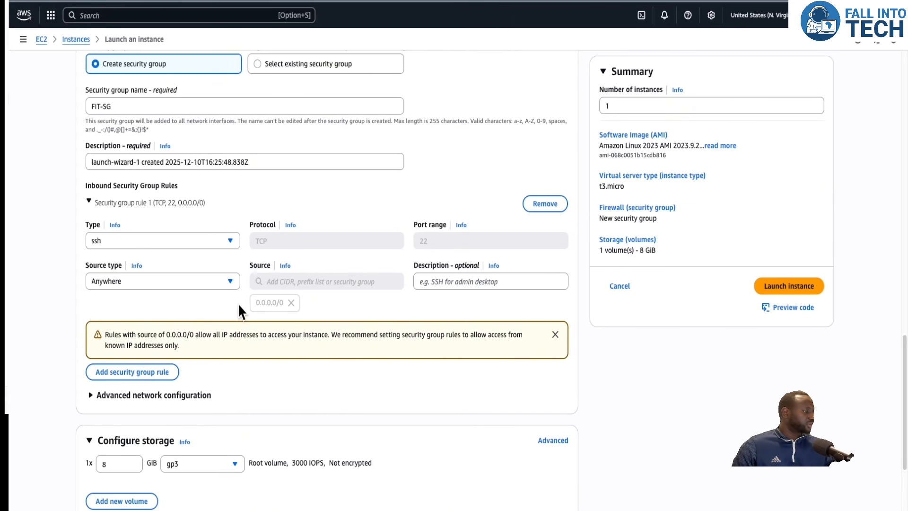
scroll(151, 353, down, 1)
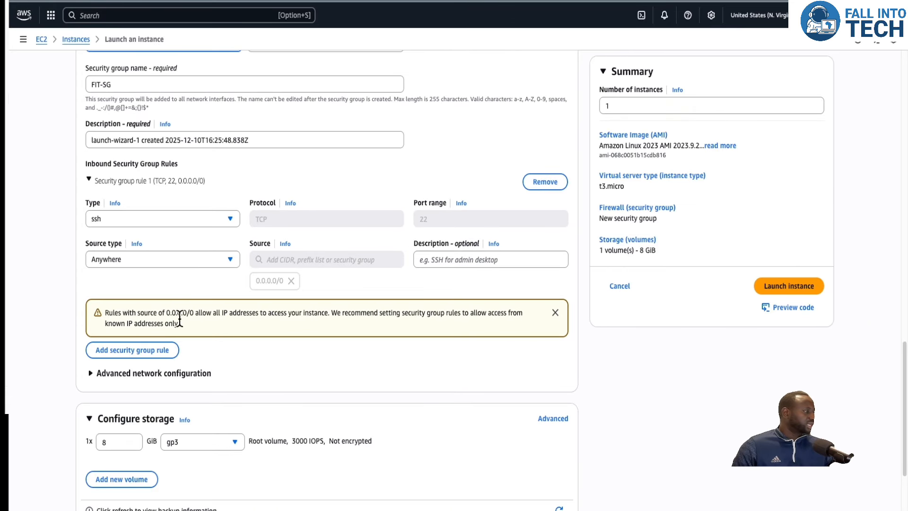
click(147, 350)
click(192, 348)
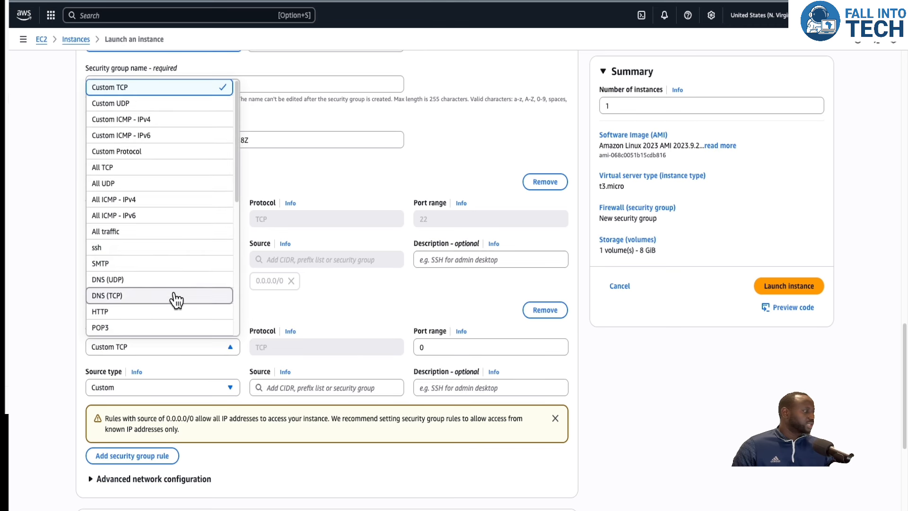
click(232, 313)
scroll(212, 359, down, 4)
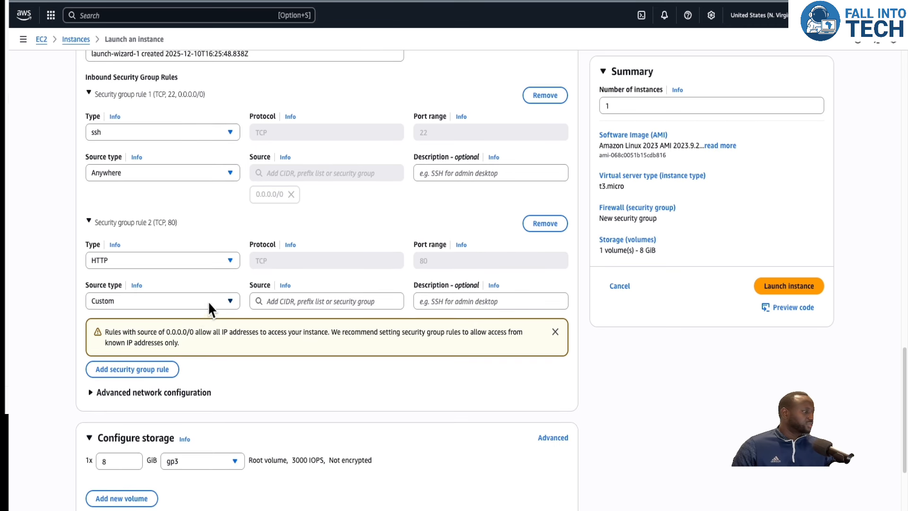
click(230, 302)
click(233, 345)
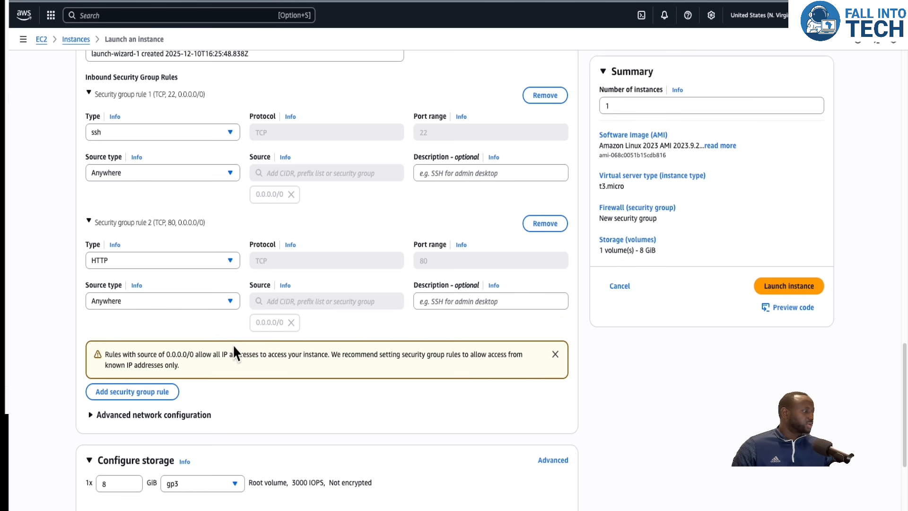
Review the remaining settings and launch the instance.
scroll(198, 364, down, 2)
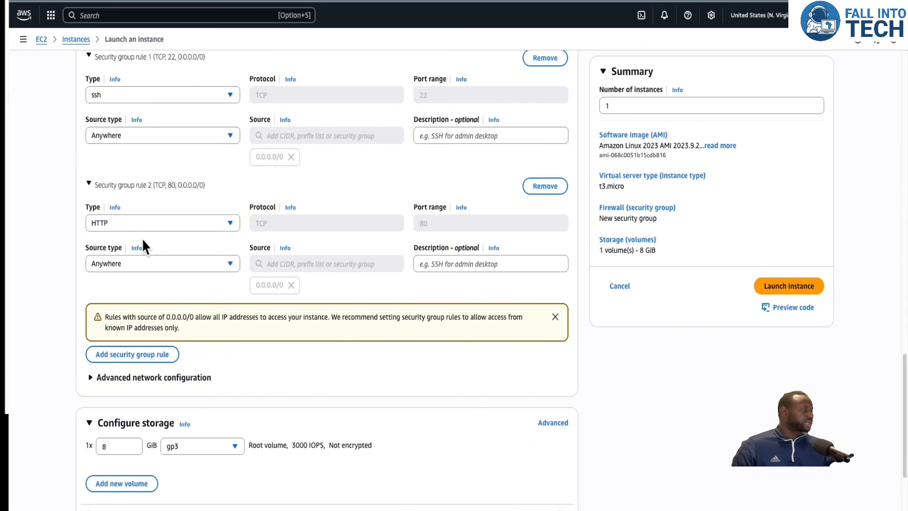
scroll(142, 238, down, 3)
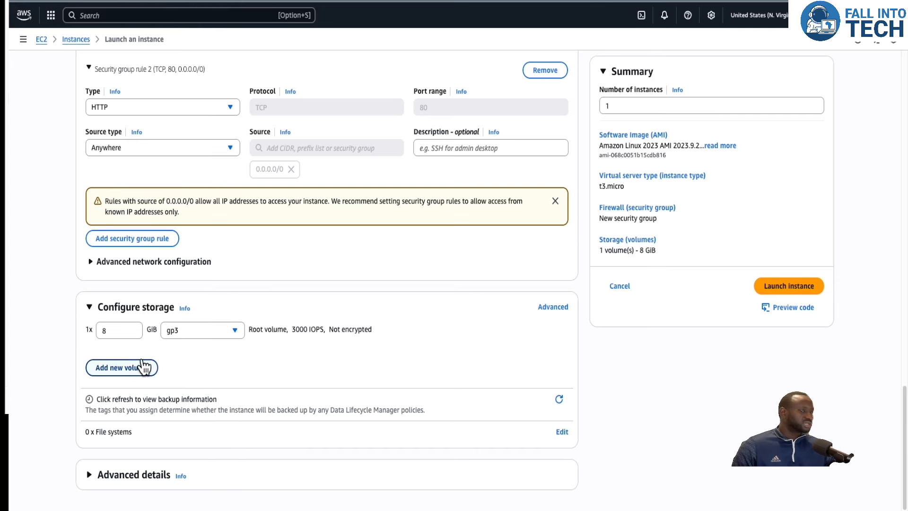
scroll(255, 265, up, 3)
scroll(255, 277, up, 8)
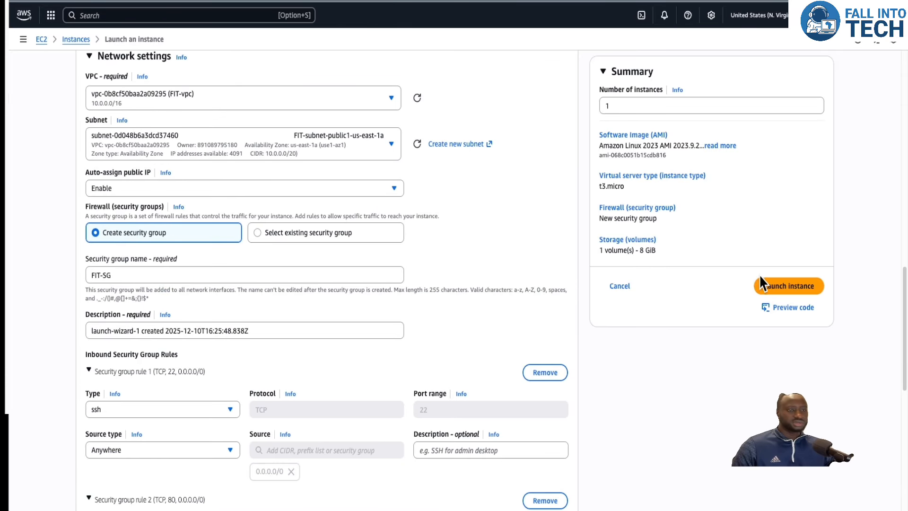
click(781, 287)
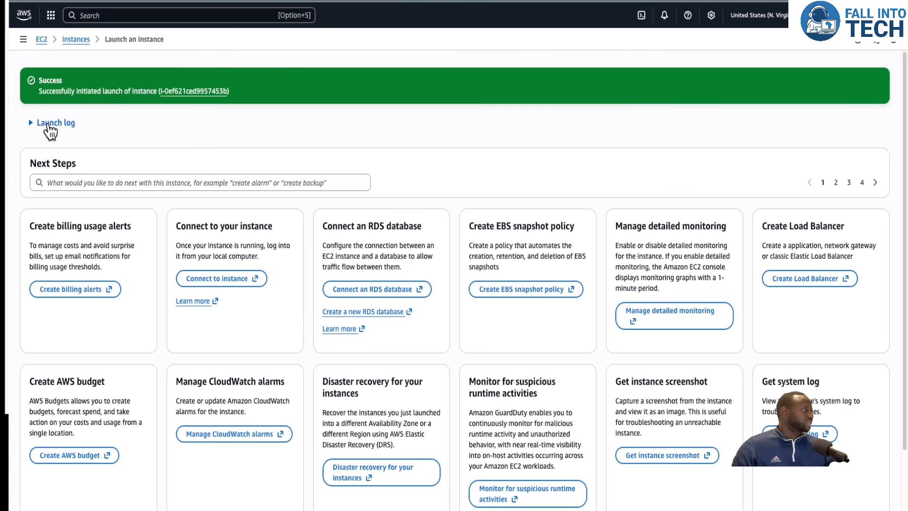
Select the Fall-EC2 instance and connect to it through EC2 Instance Connect.
click(73, 39)
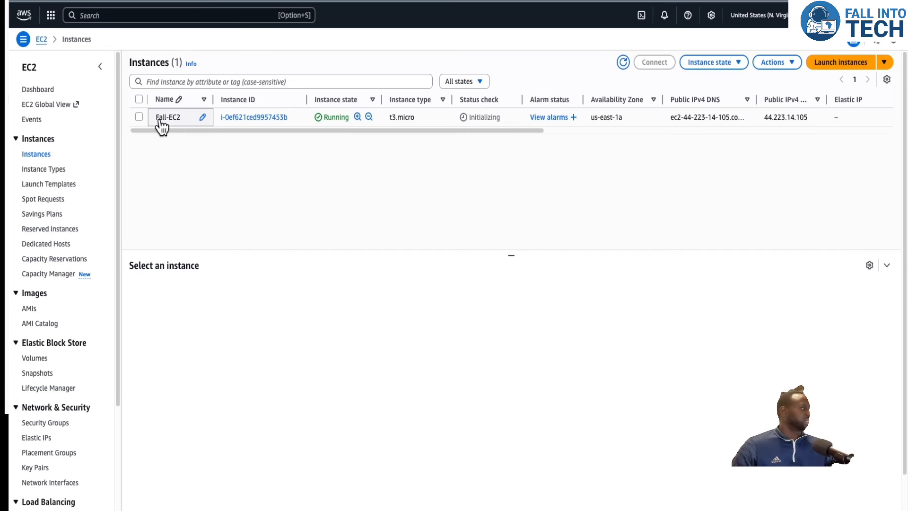
click(139, 117)
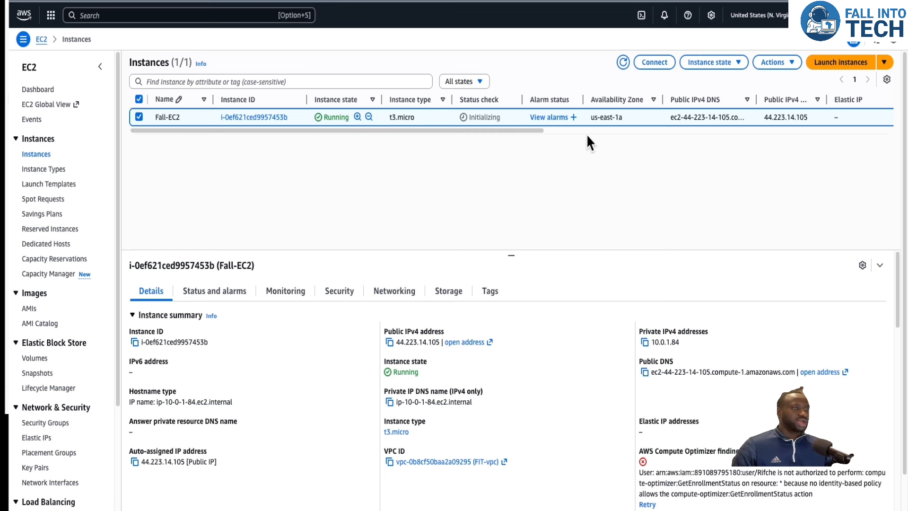
click(654, 62)
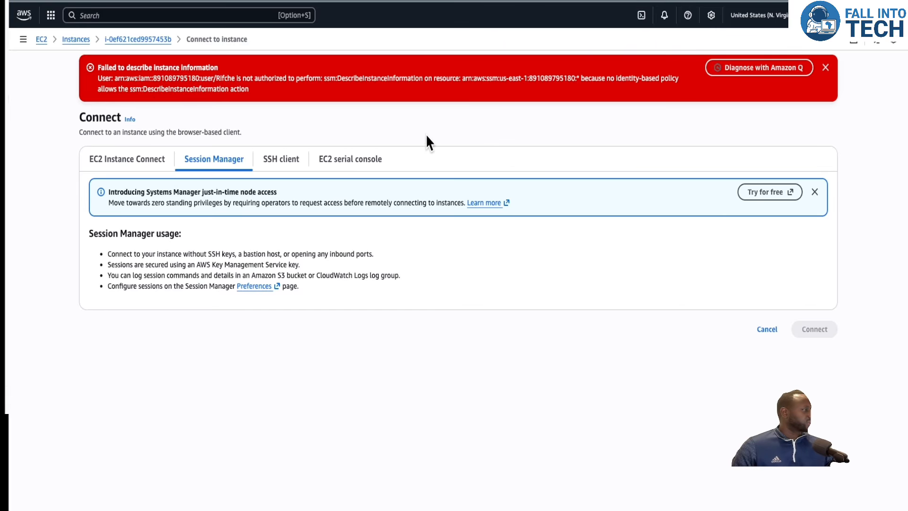
click(127, 159)
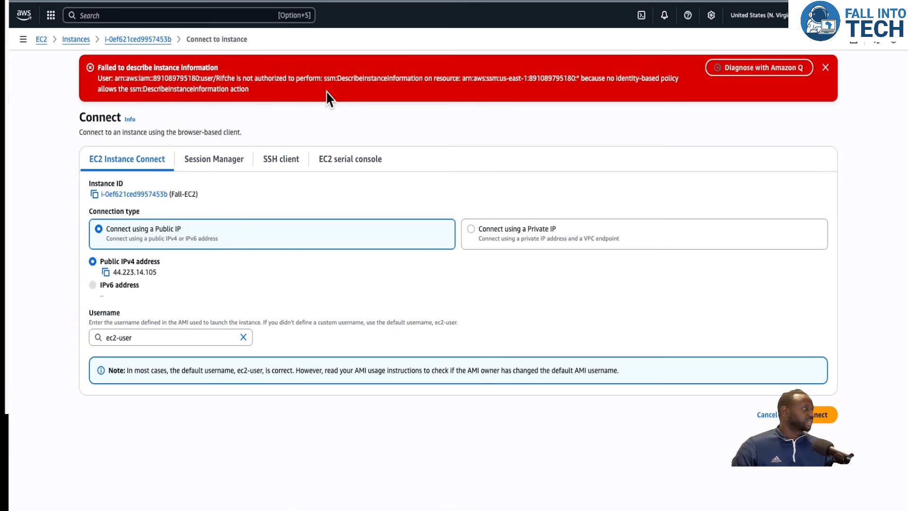
click(825, 67)
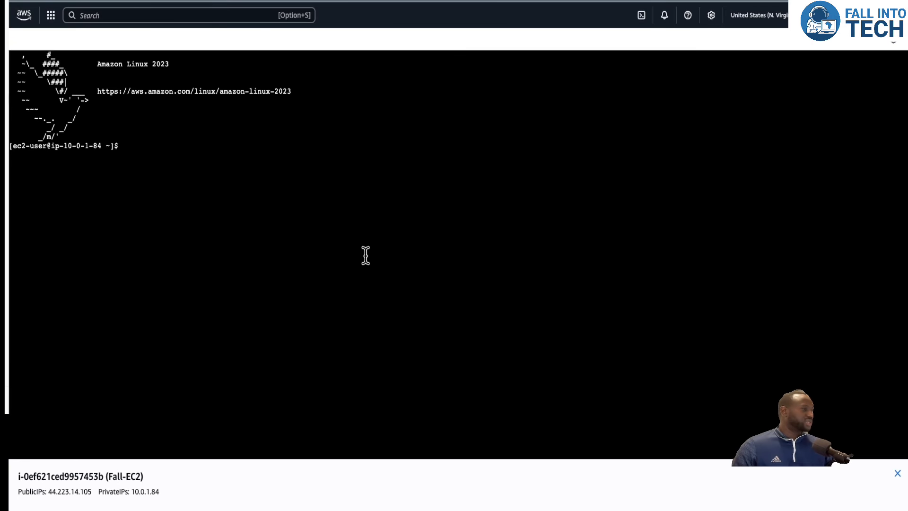
Ping google.com from the instance terminal, stop the ping, and clear the screen.
click(170, 152)
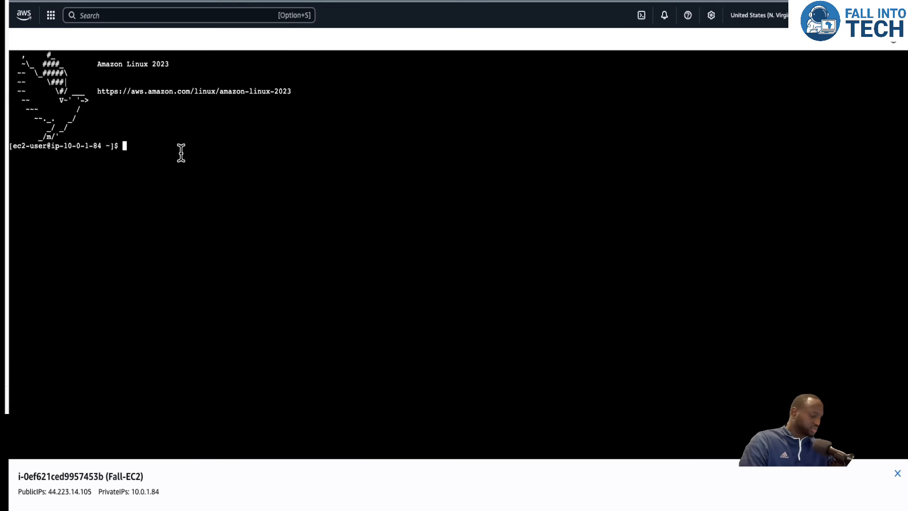
text(ping googl)
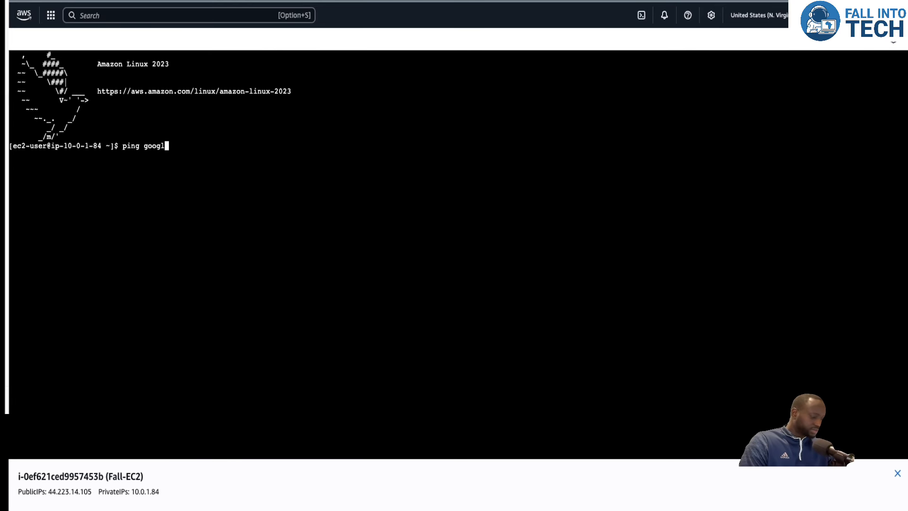
text(e.com)
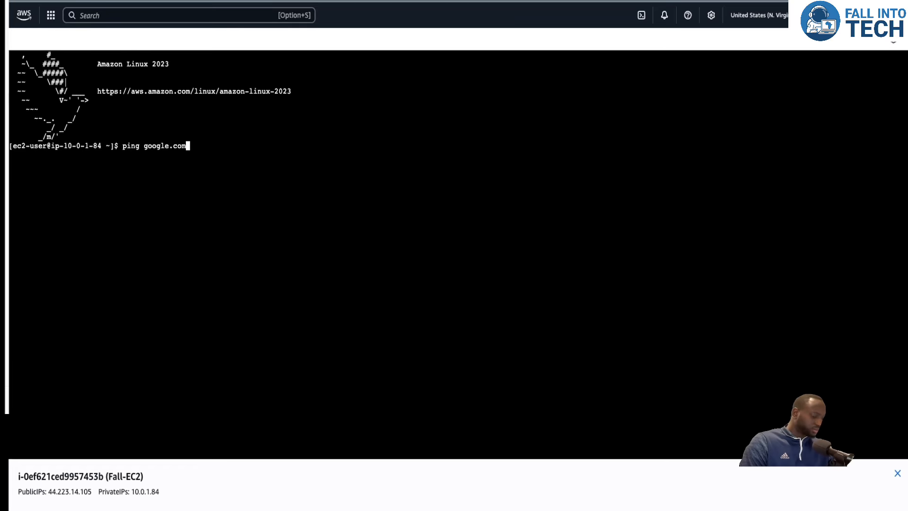
key(Return)
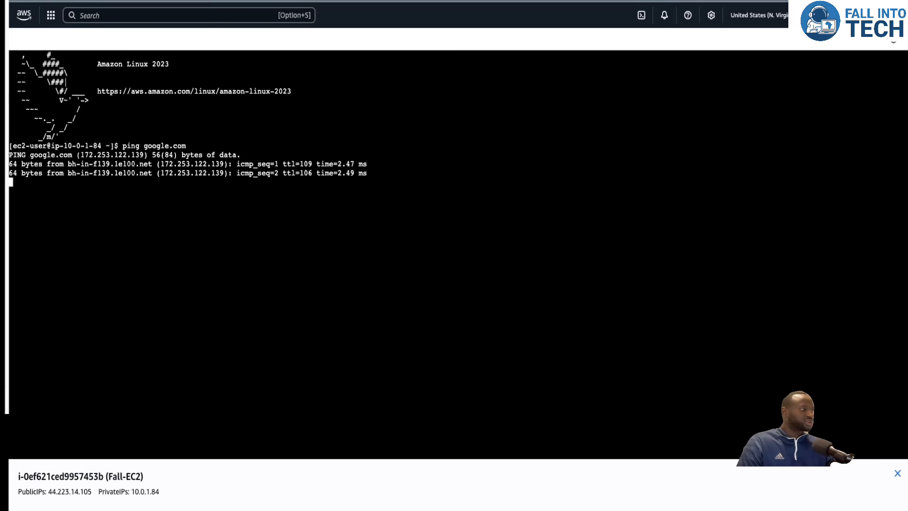
key(ctrl+c)
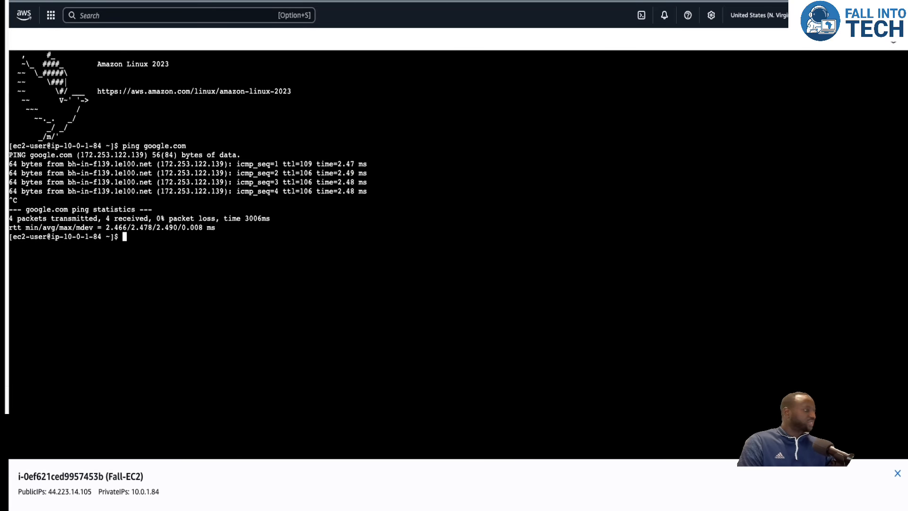
text(clearn)
key(Return)
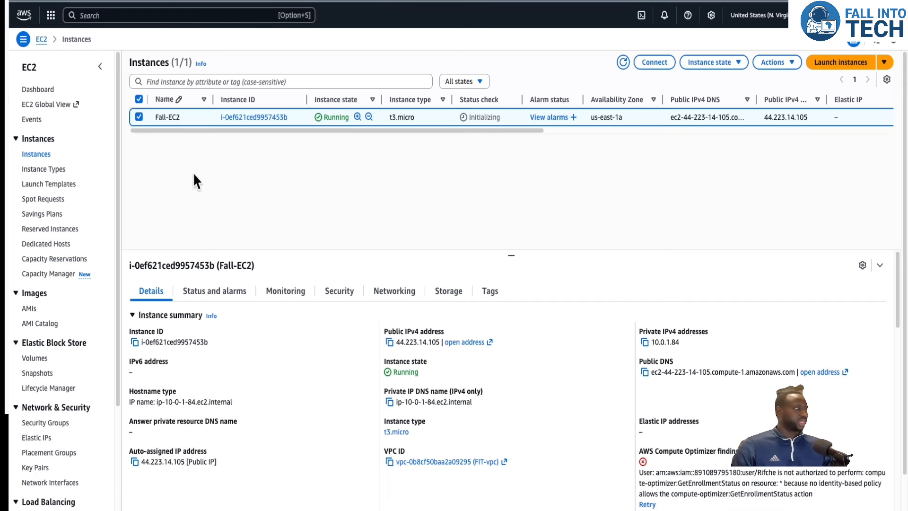
Search for S3 and open the S3 service.
click(95, 15)
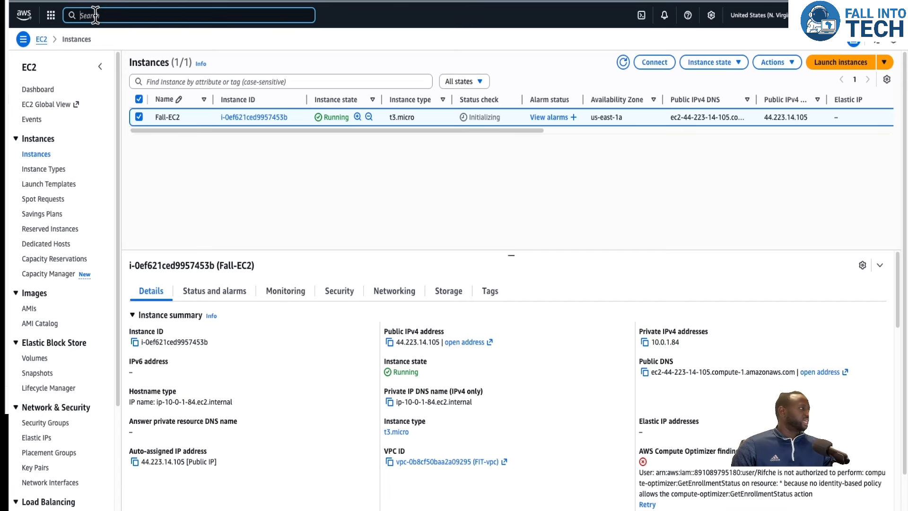
text(s3)
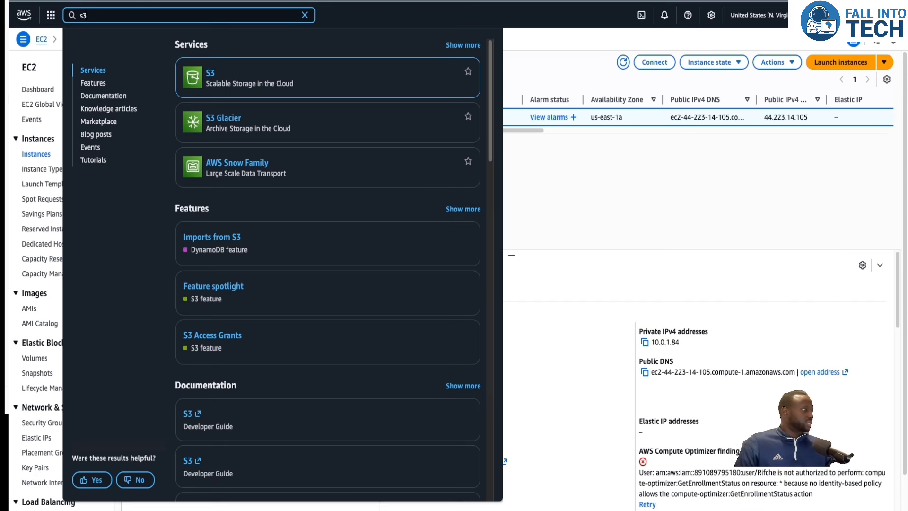
click(211, 76)
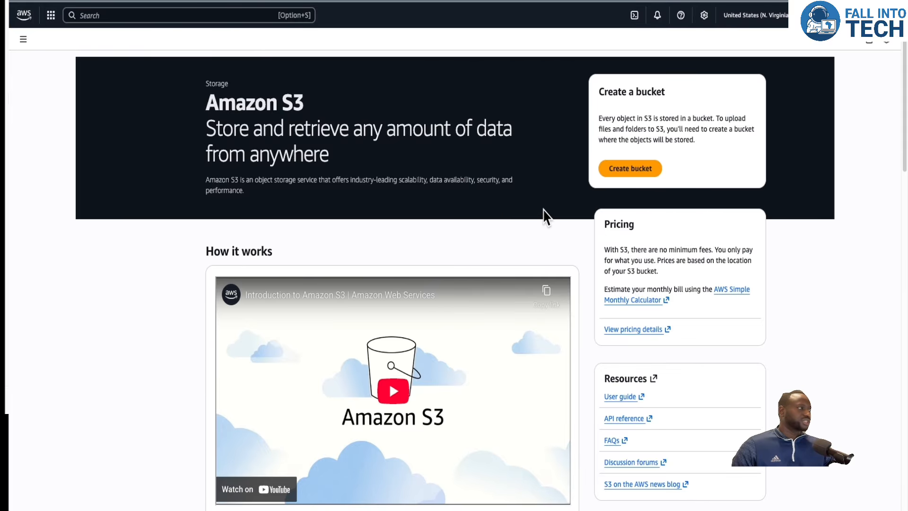
Start creating a general purpose bucket named FIT-S3 and try to submit it with default settings.
click(635, 169)
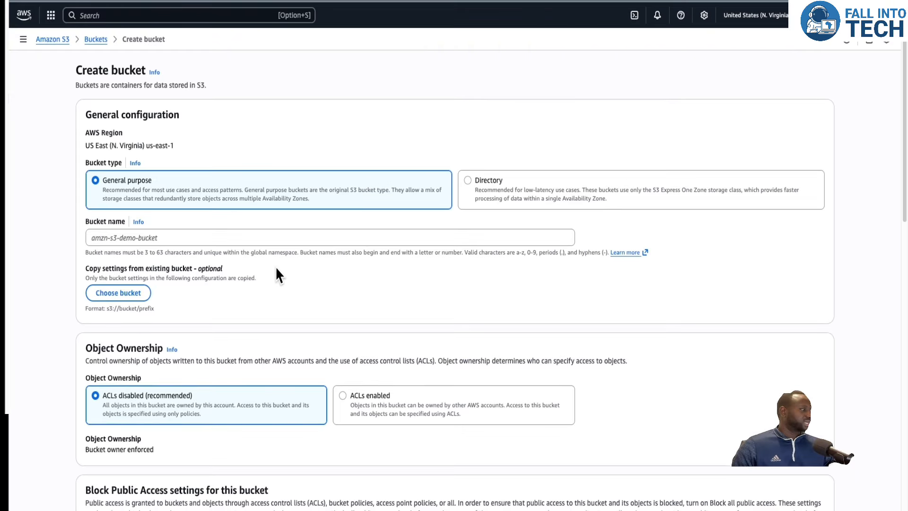
scroll(276, 266, down, 1)
click(224, 228)
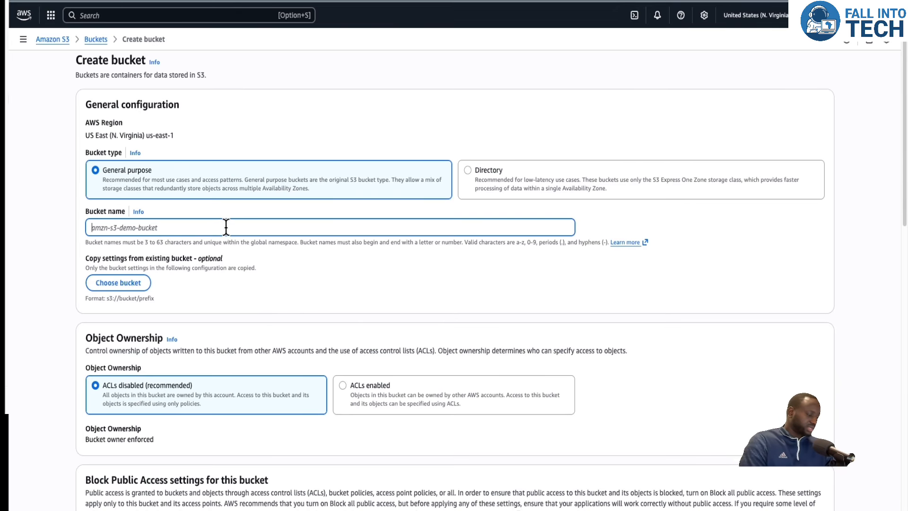
text(FIT-S3)
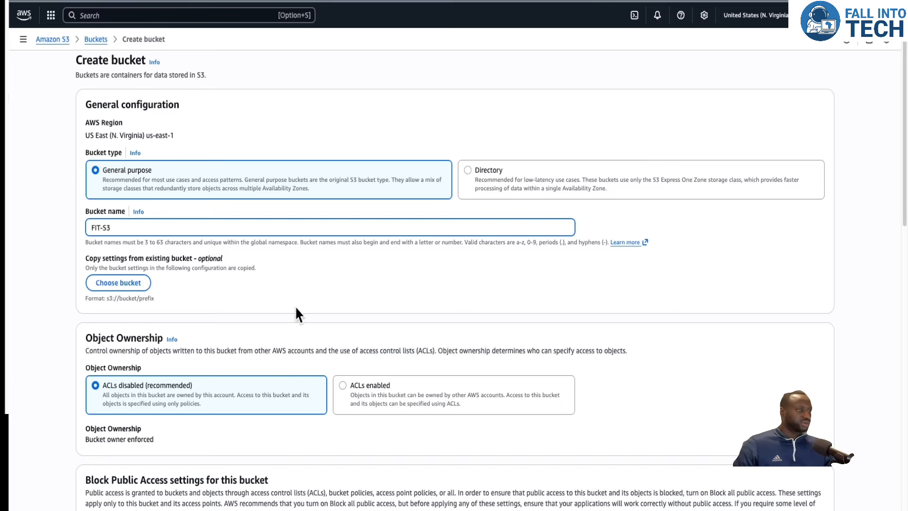
scroll(302, 289, down, 1)
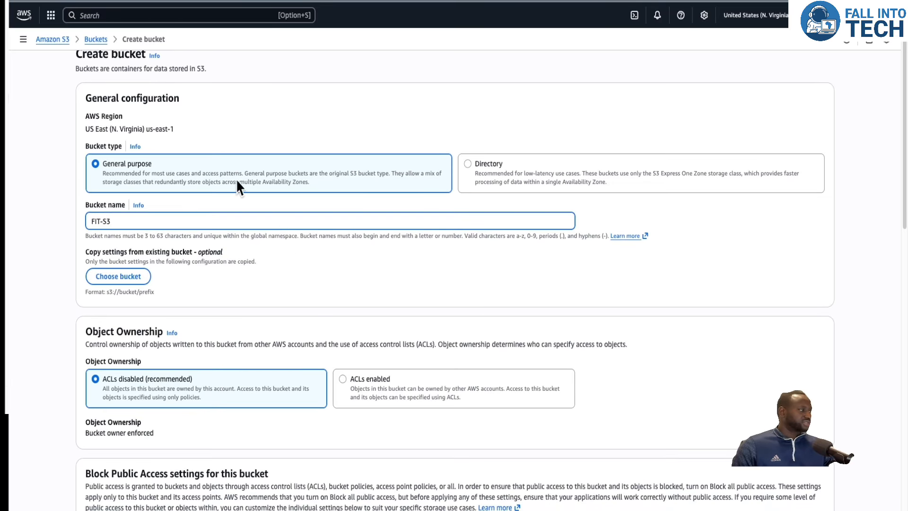
scroll(213, 237, down, 3)
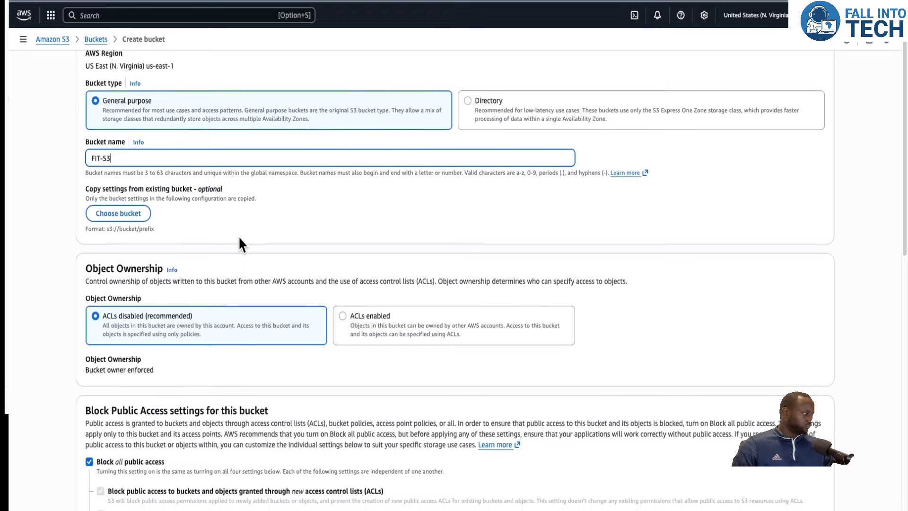
scroll(240, 244, down, 7)
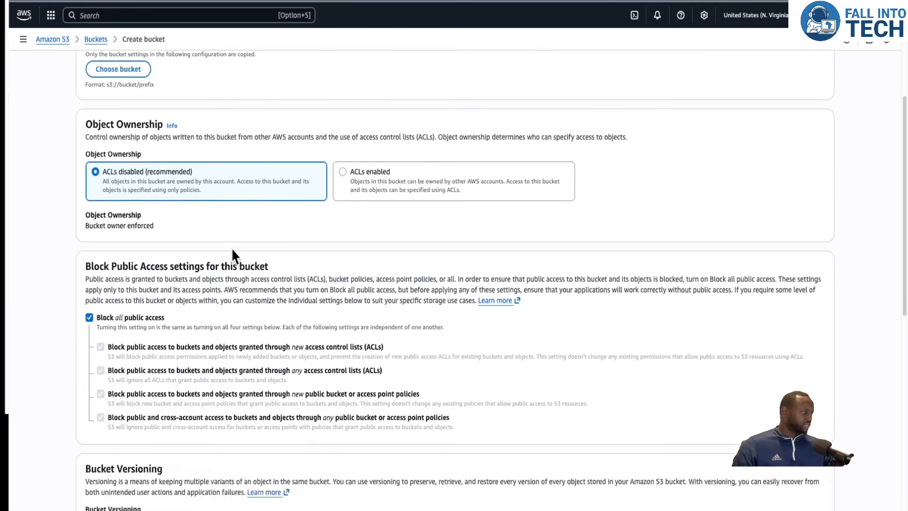
scroll(231, 256, down, 15)
scroll(231, 256, down, 5)
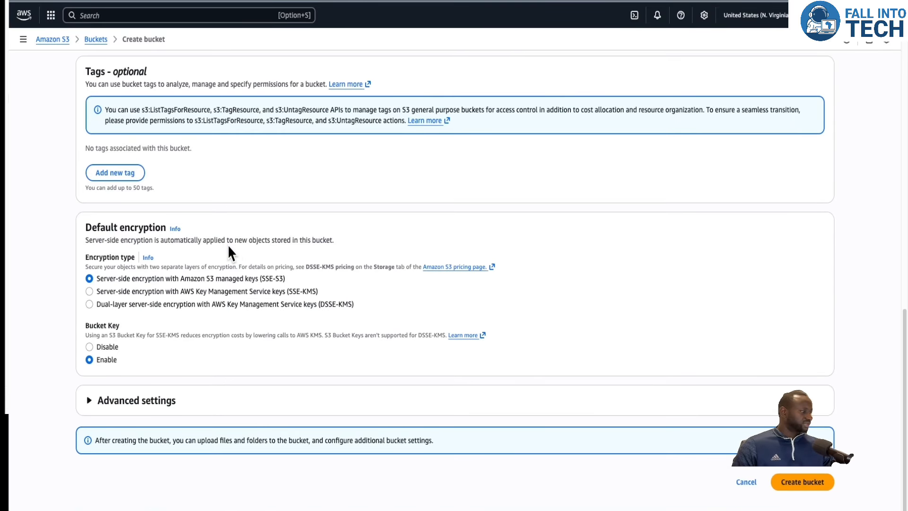
click(808, 484)
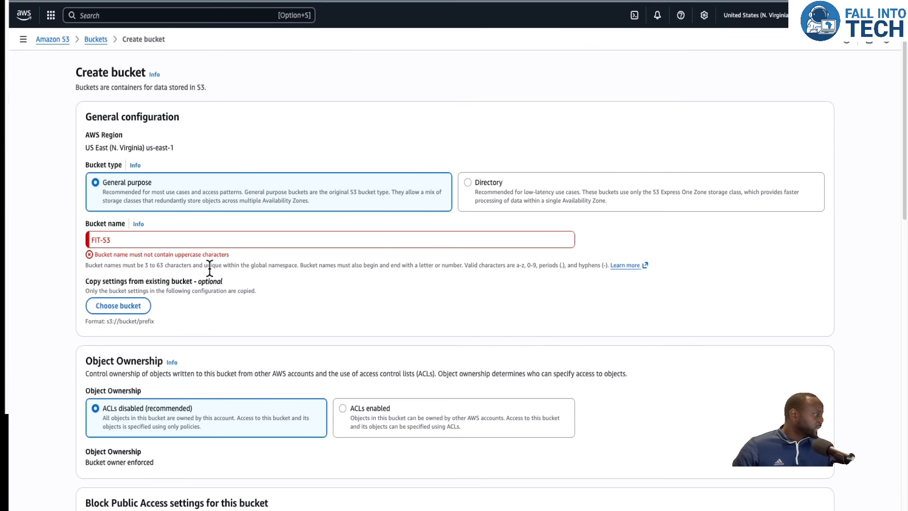
Rename the bucket fit-s3bucket and create it.
click(100, 240)
key(BackSpace)
key(BackSpace)
key(BackSpace)
text(fit)
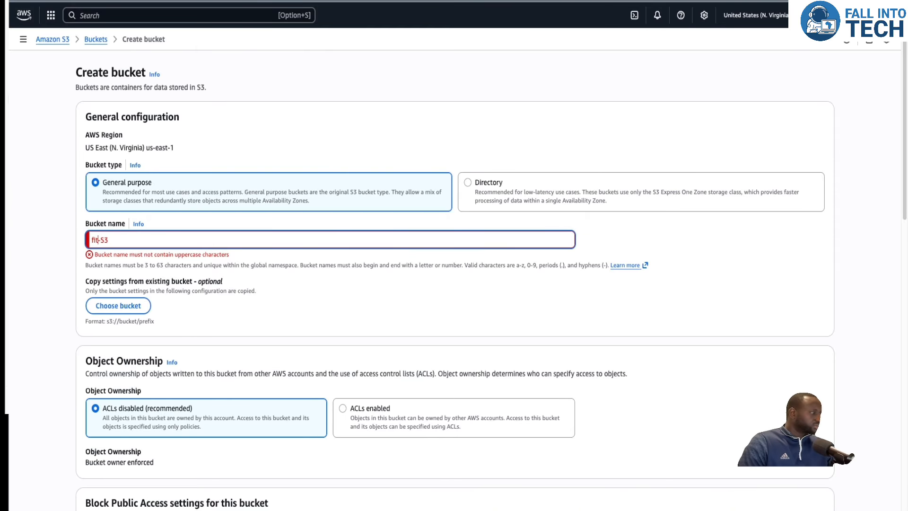
key(End)
key(BackSpace)
key(BackSpace)
text(s)
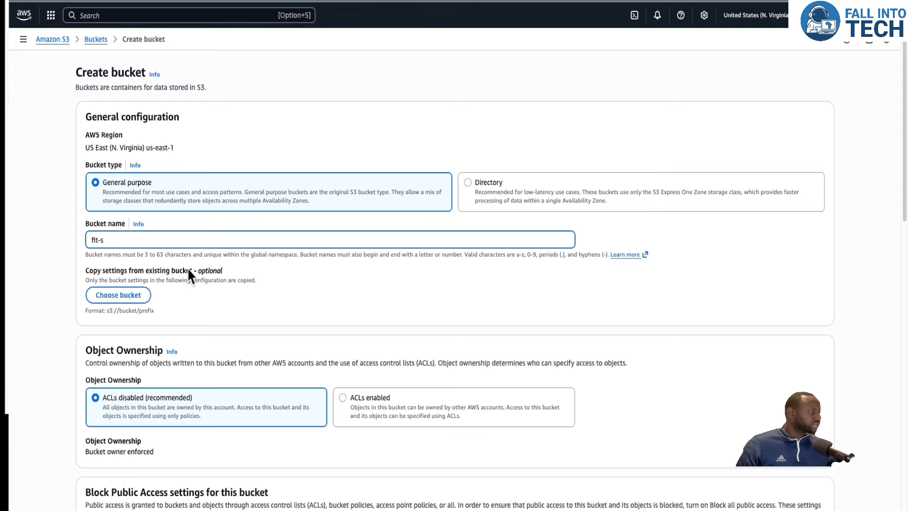
text(3bucket)
scroll(431, 311, down, 15)
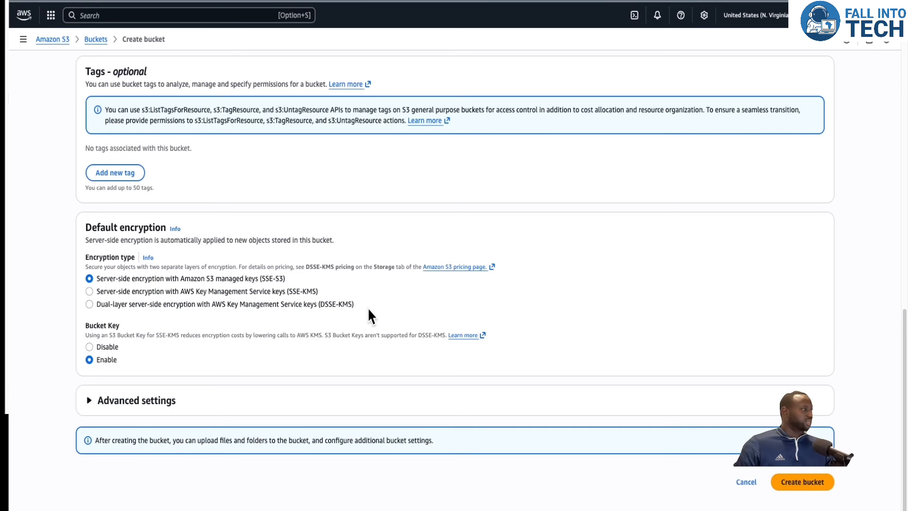
click(800, 481)
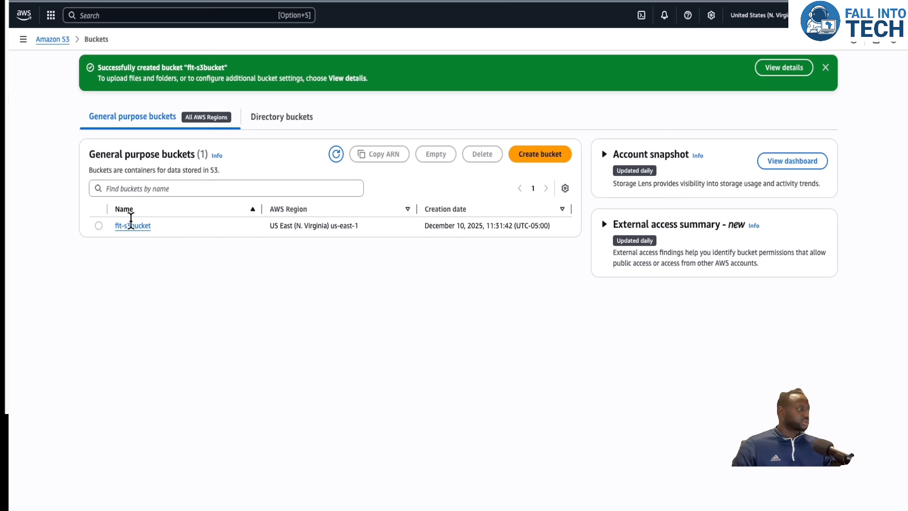
Explore the new bucket's objects view and upload page, returning to the bucket list.
click(98, 227)
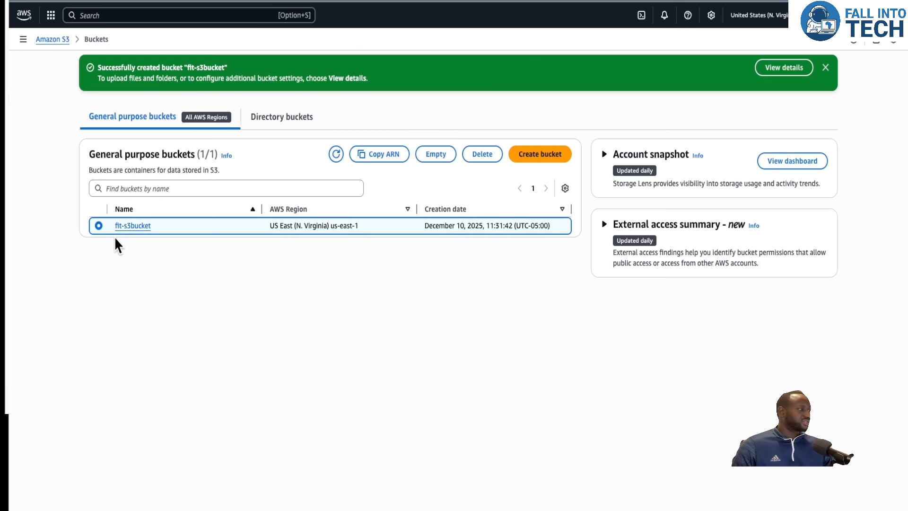
click(128, 226)
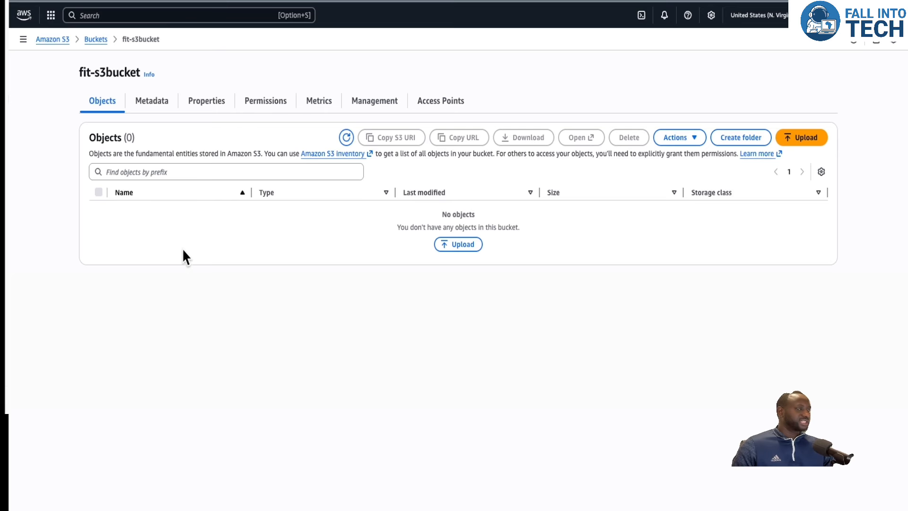
click(95, 40)
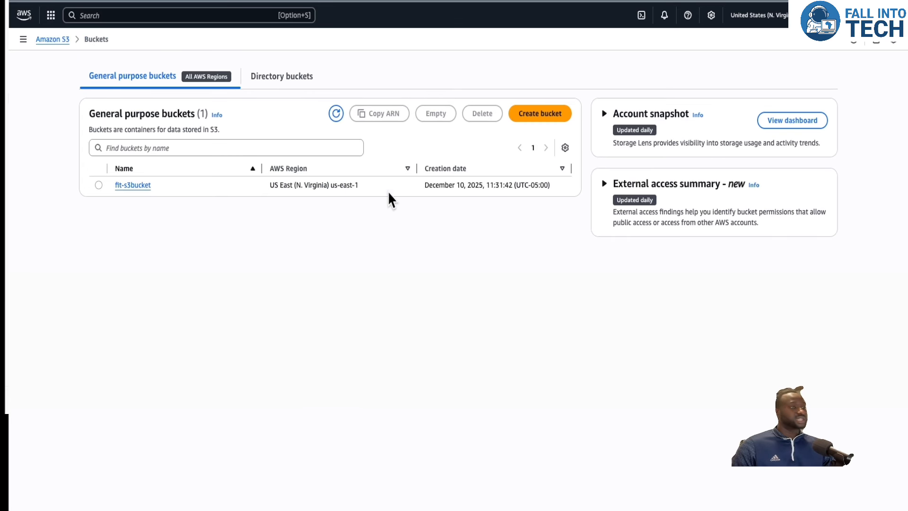
click(99, 185)
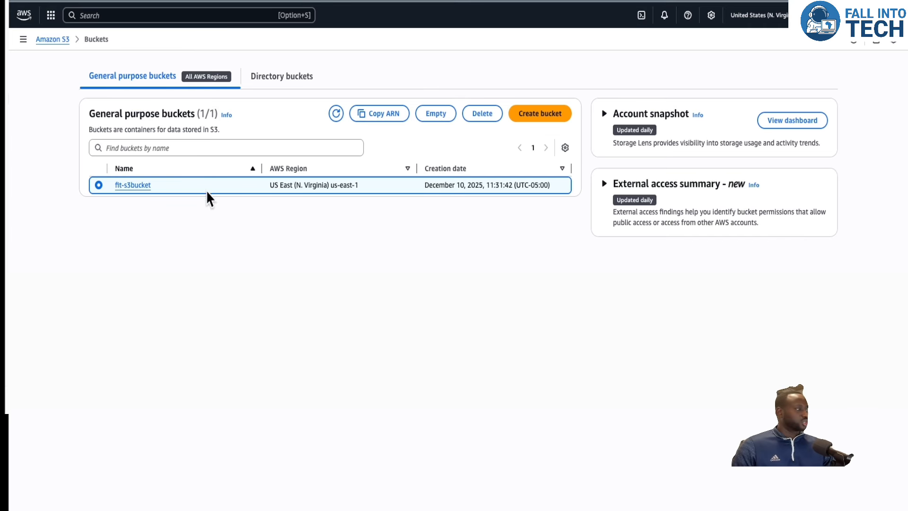
click(137, 185)
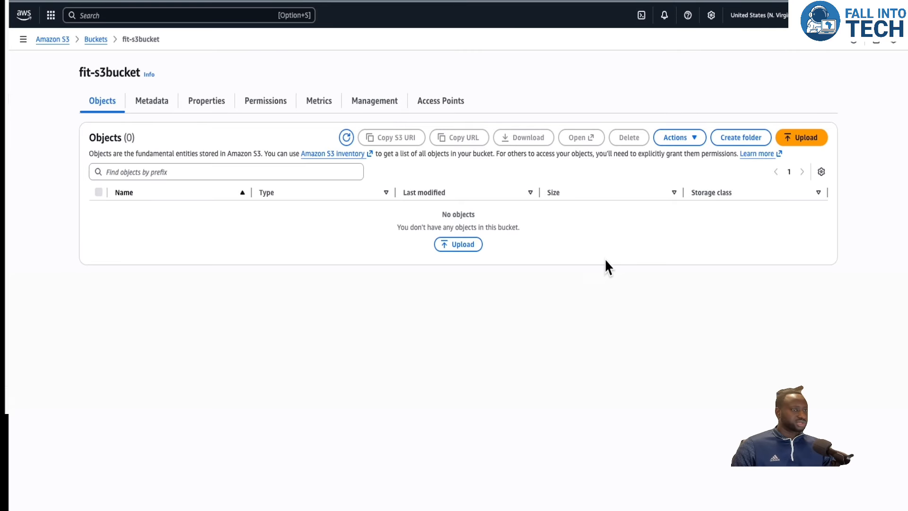
click(463, 244)
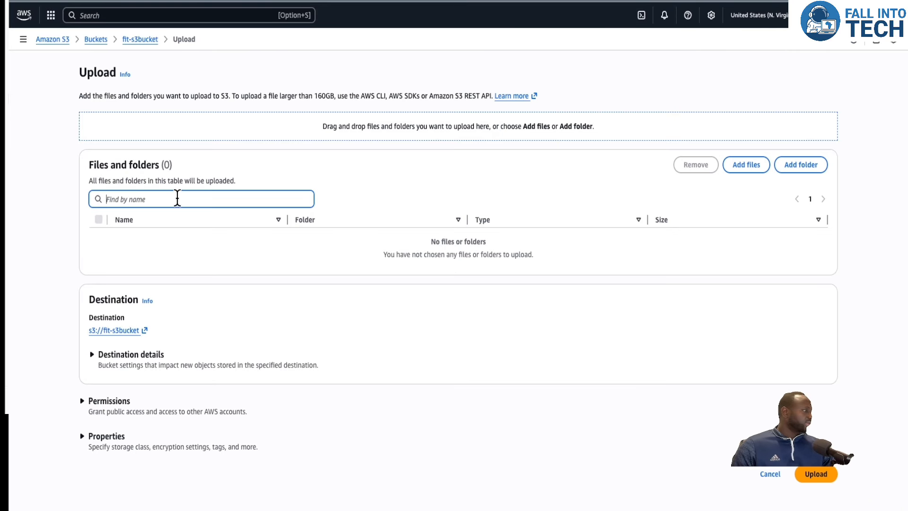
click(96, 39)
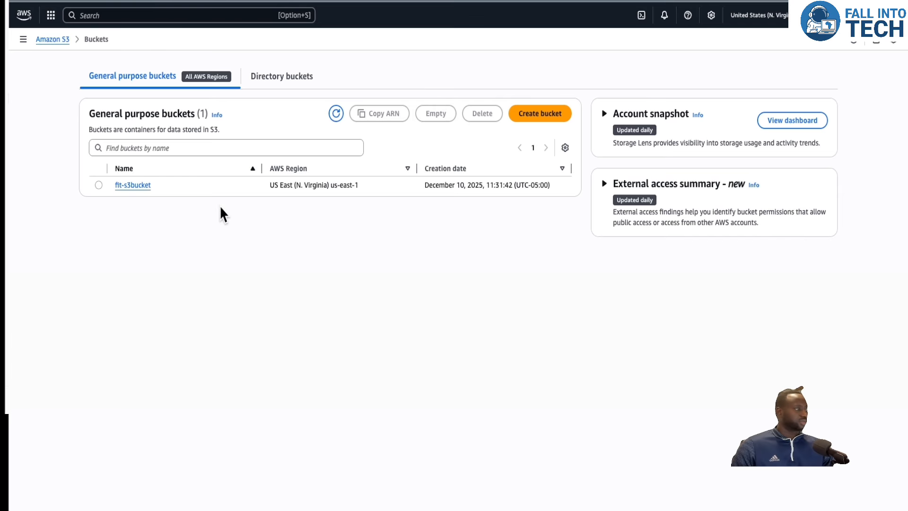
Upload architectureProject 8.png, a workout CSV file and IMG_5498.JPG from Downloads into fit-s3bucket.
click(125, 186)
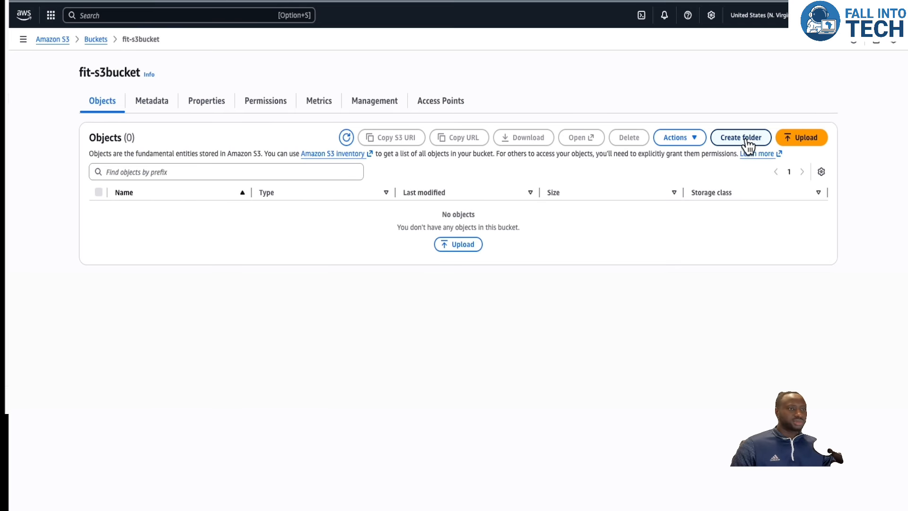
click(465, 245)
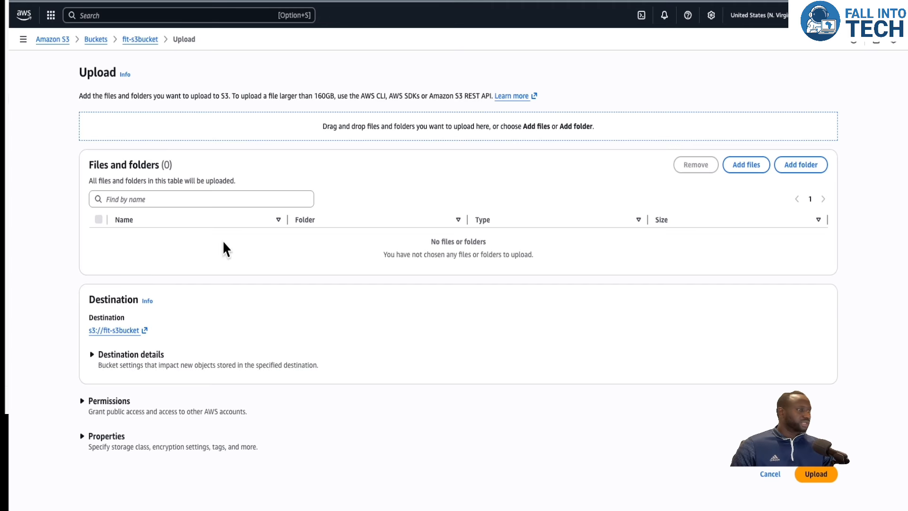
click(746, 165)
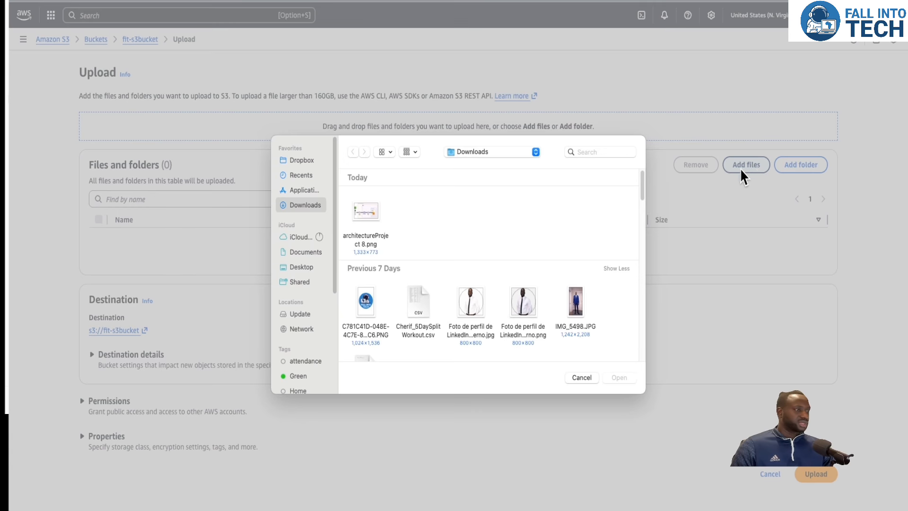
click(373, 212)
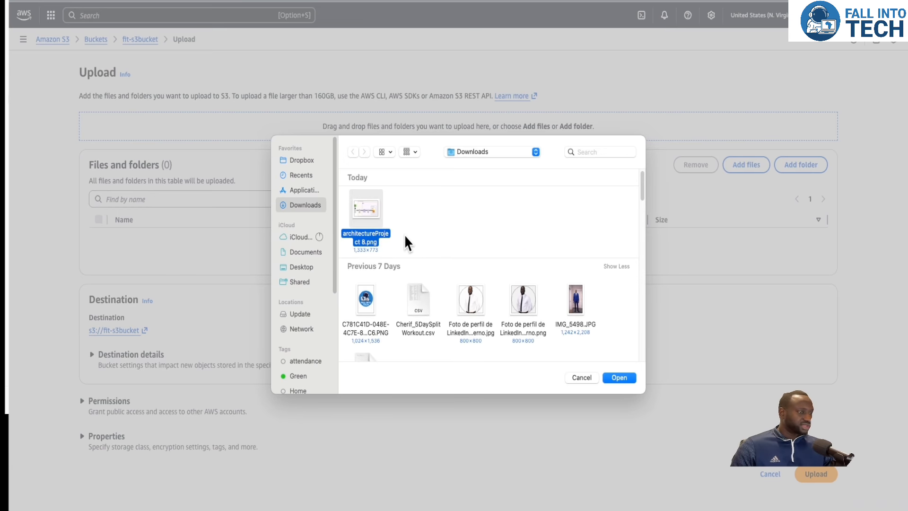
scroll(406, 237, down, 1)
scroll(420, 237, down, 2)
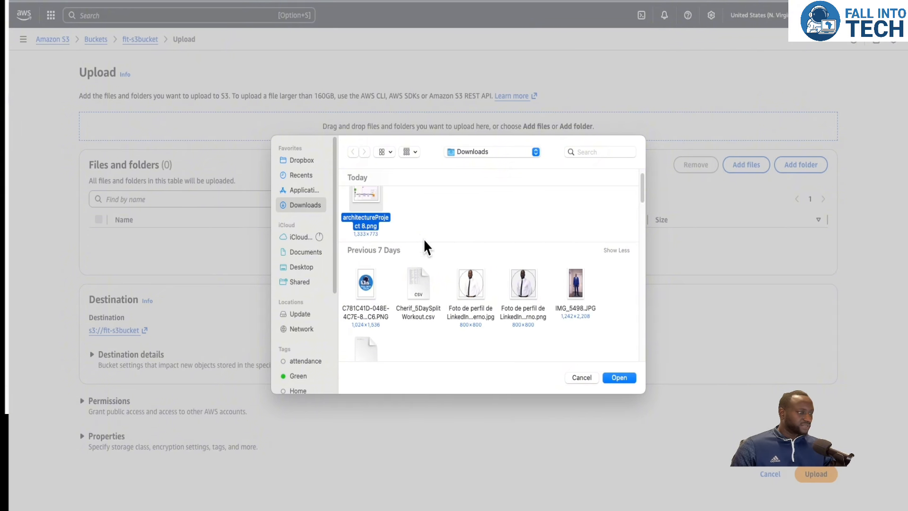
click(422, 292)
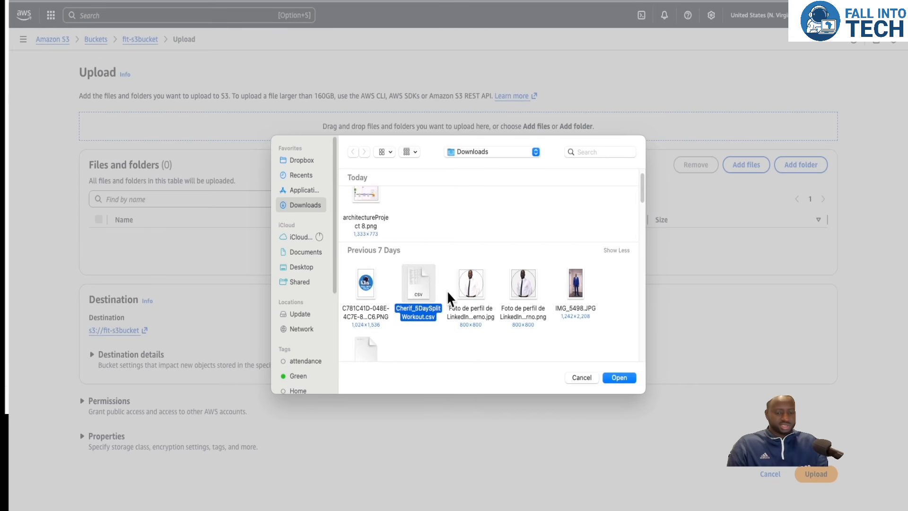
super+click(367, 194)
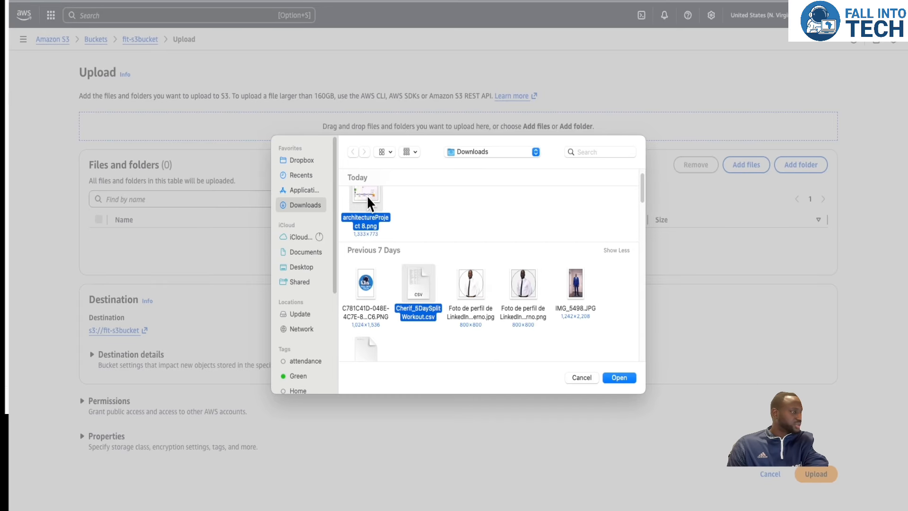
scroll(420, 289, down, 1)
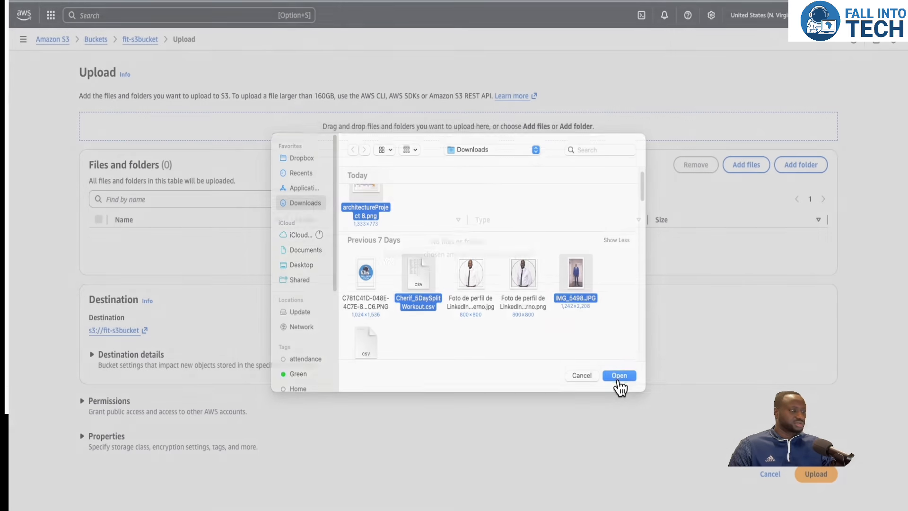
click(619, 378)
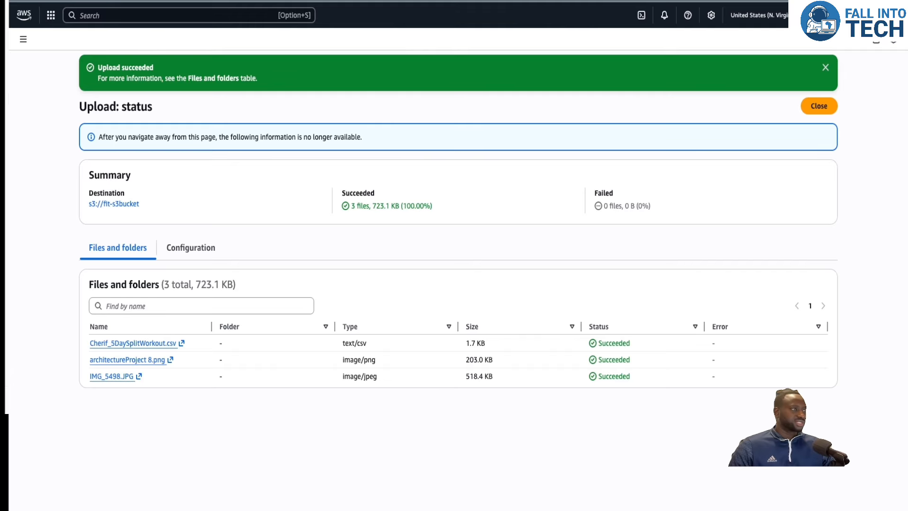
Search for IAM and open the IAM dashboard.
click(591, 1)
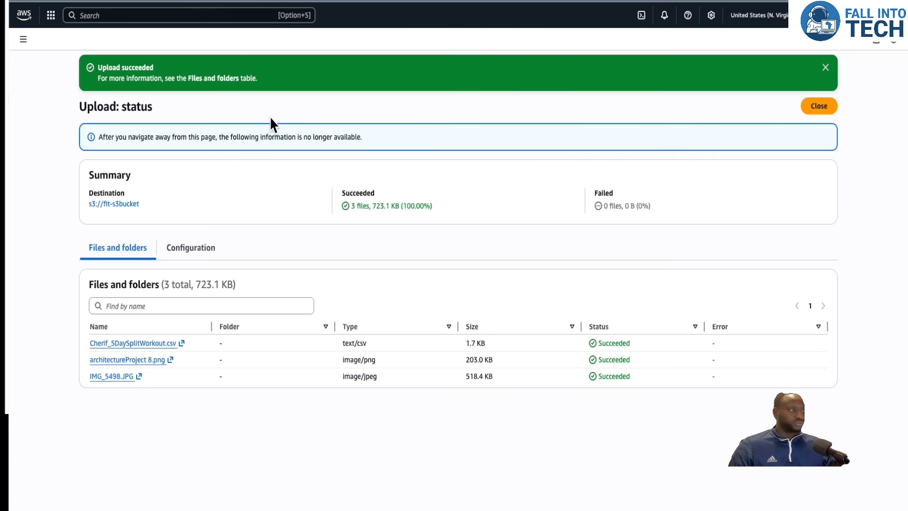
click(195, 15)
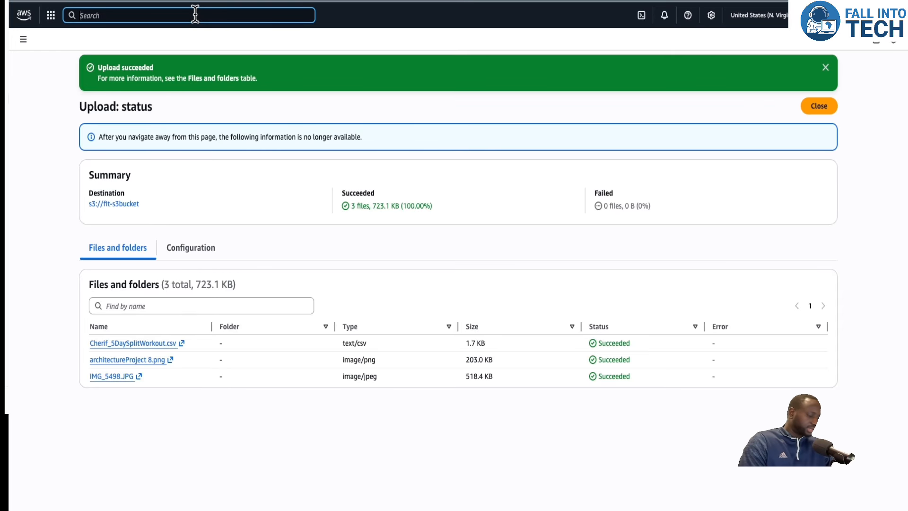
text(iam)
click(211, 73)
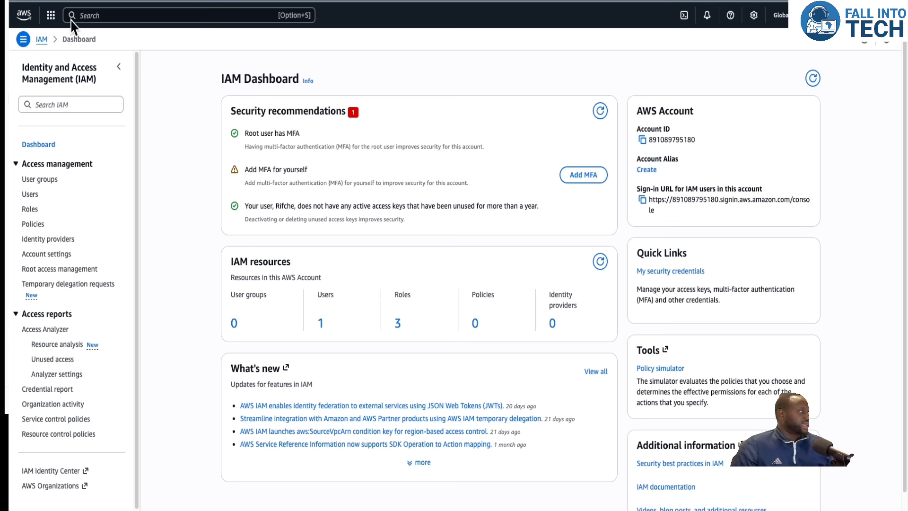
Search the IAM console navigation for access keys.
click(95, 15)
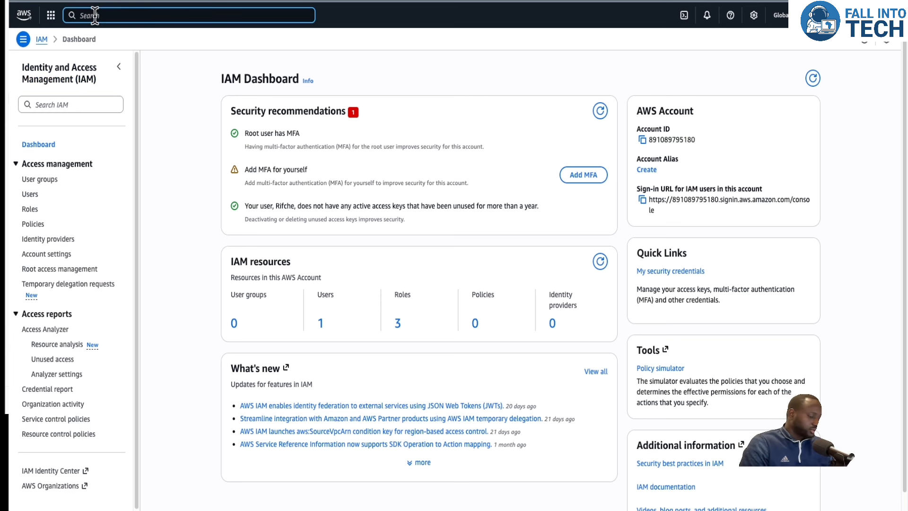
text(iam)
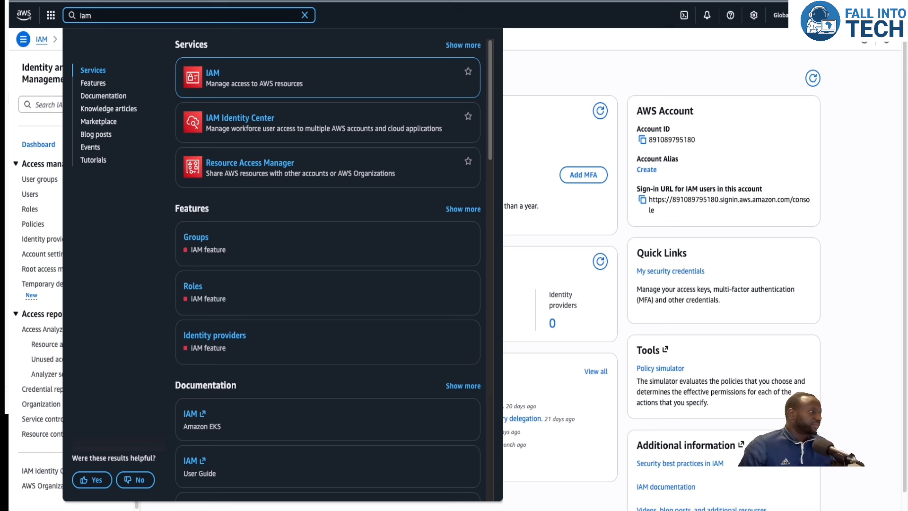
click(210, 78)
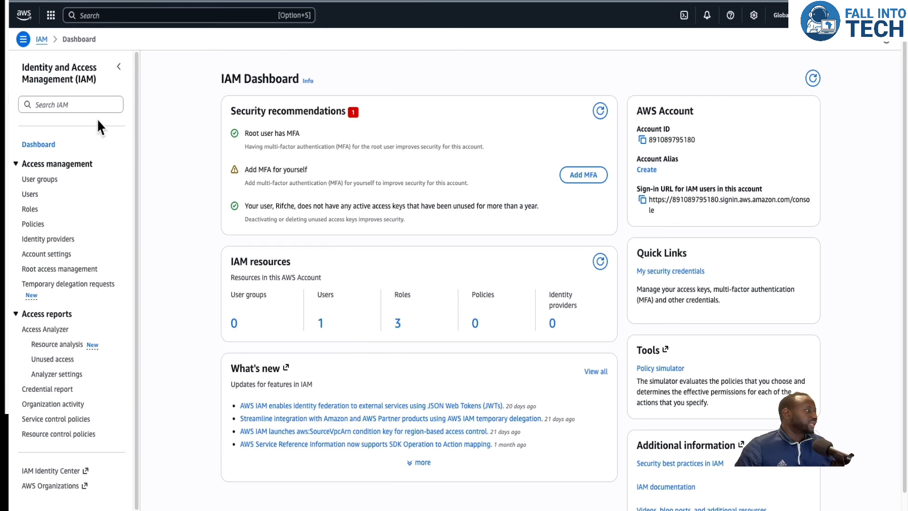
click(84, 104)
text(access keys)
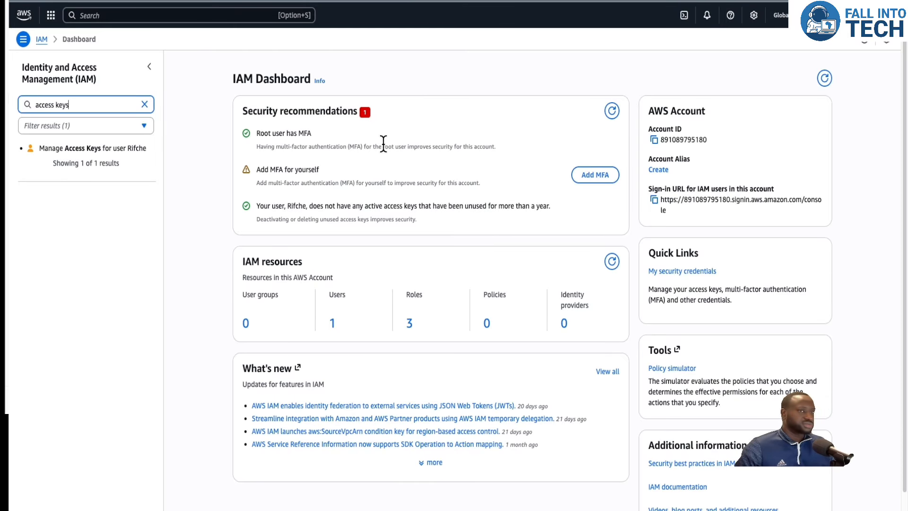
Open the user's access keys and start creating a new key for the Command Line Interface (CLI) use case, accepting the confirmation.
click(90, 150)
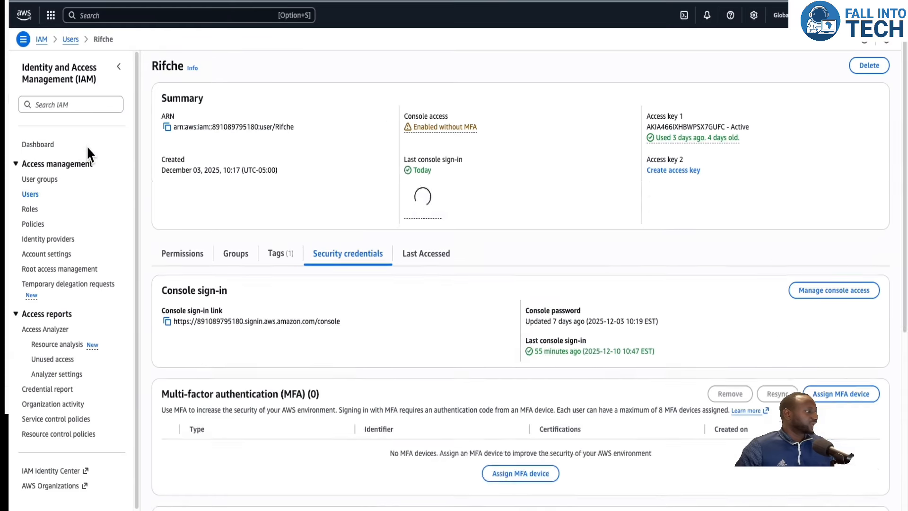
scroll(451, 220, down, 7)
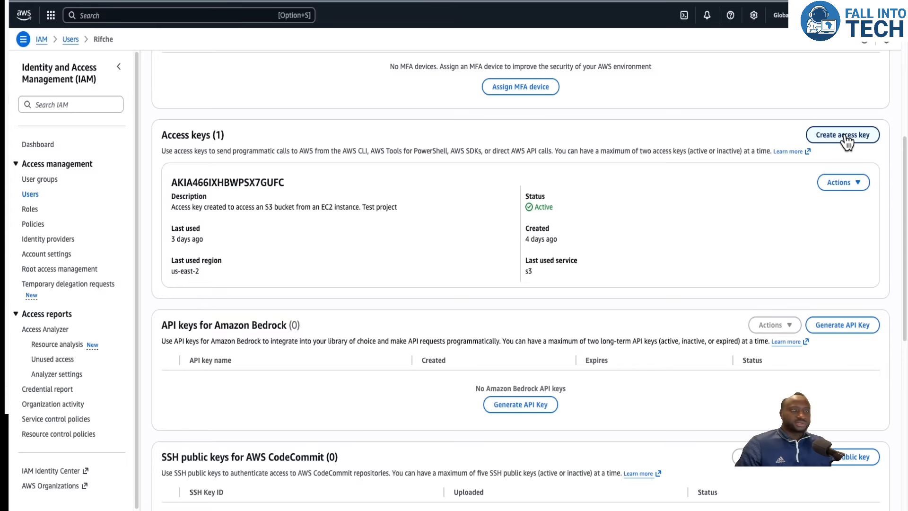
click(845, 137)
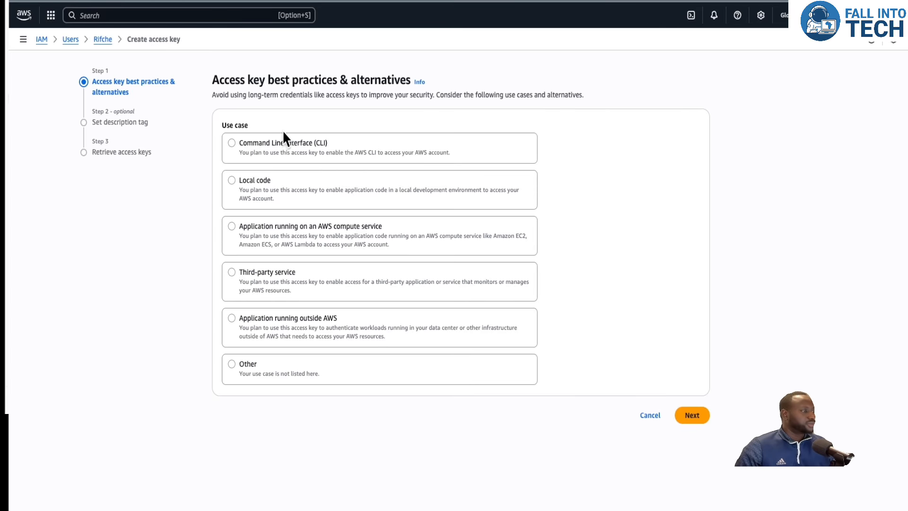
click(232, 142)
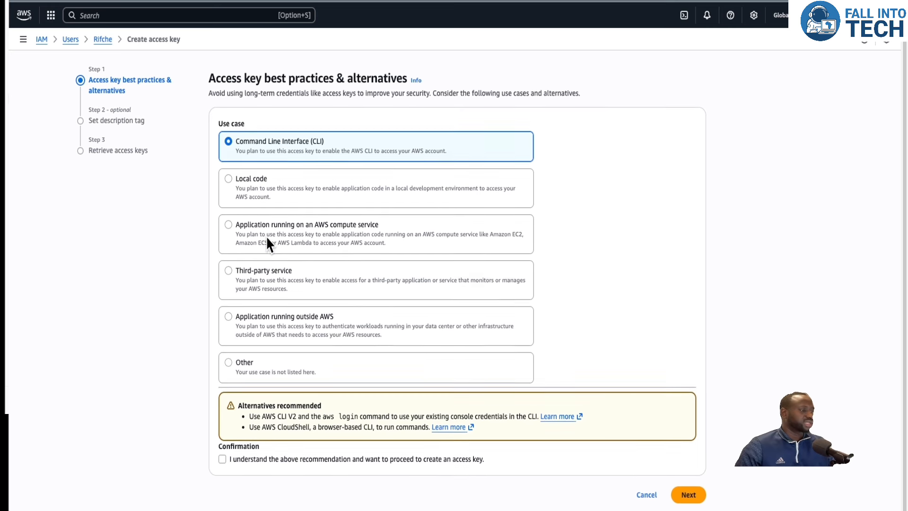
scroll(266, 235, down, 1)
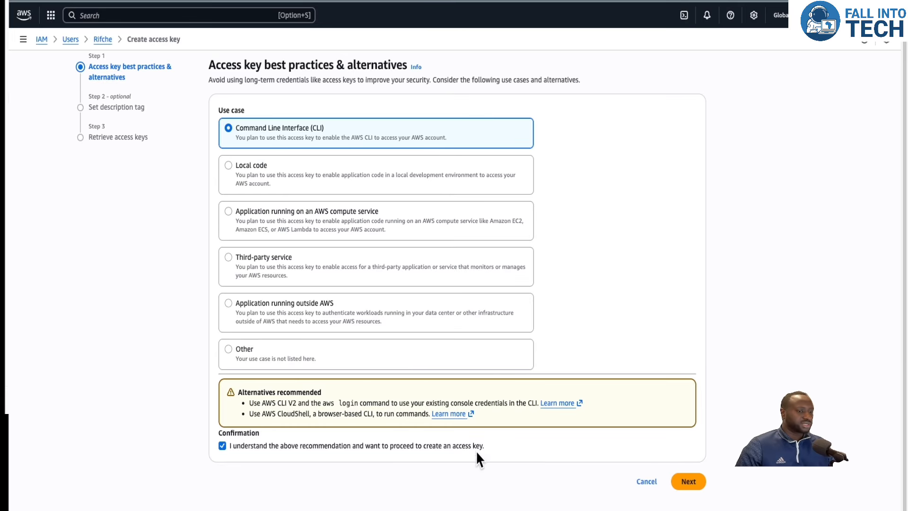
click(681, 482)
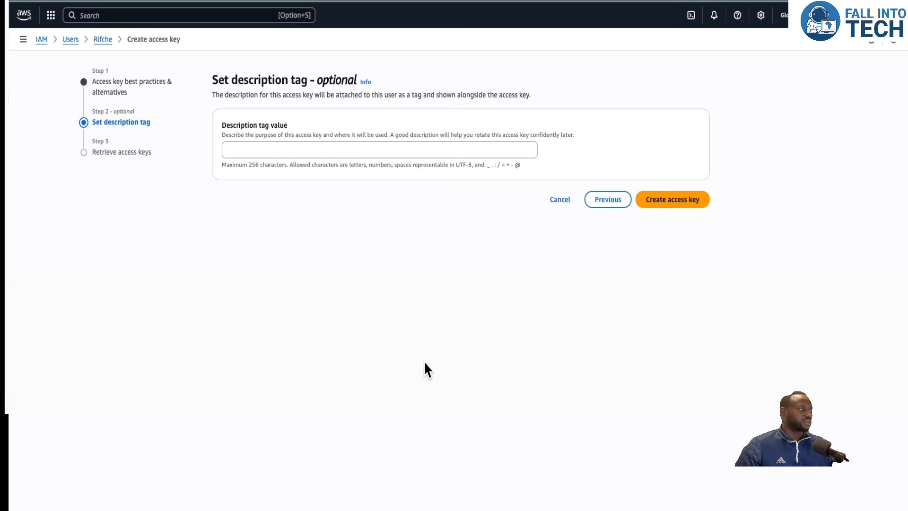
Create the access key with description tag "Access keys for my s3 bucket" and download its .csv file.
click(274, 151)
text(c)
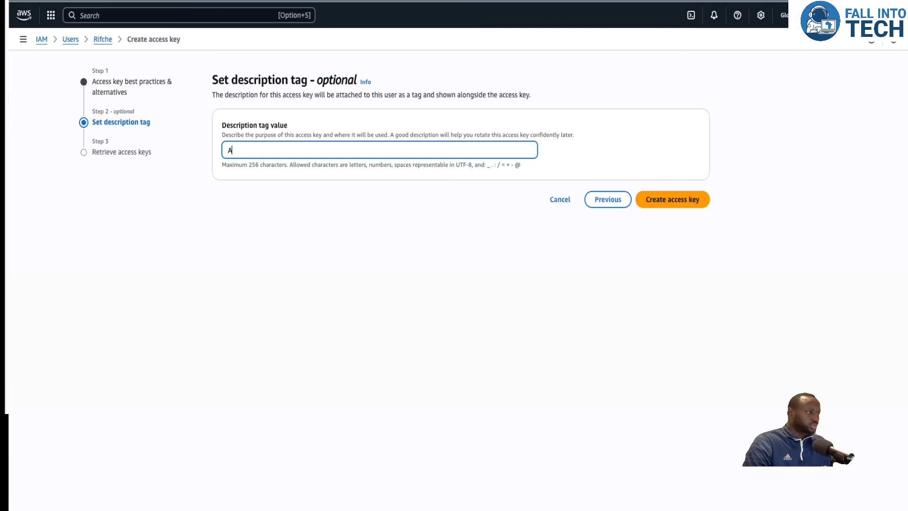
text(ccess keys fo)
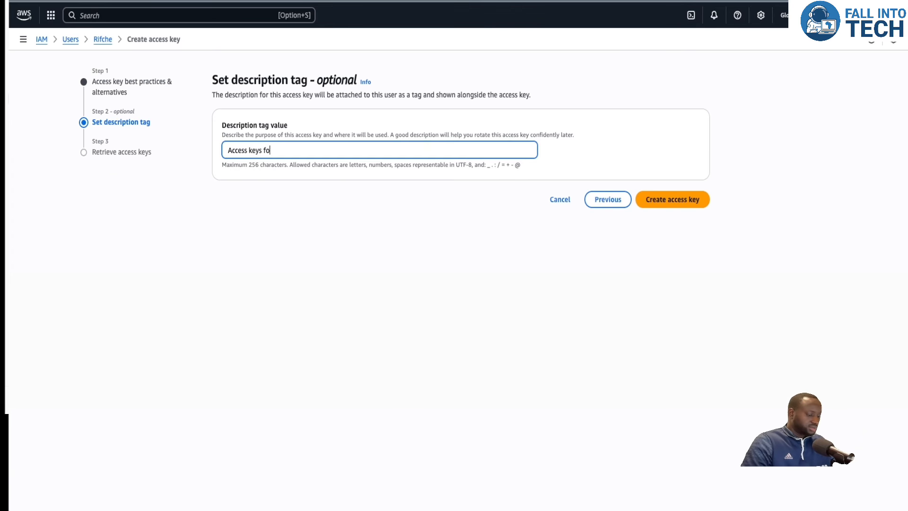
text(r my s3 bucket)
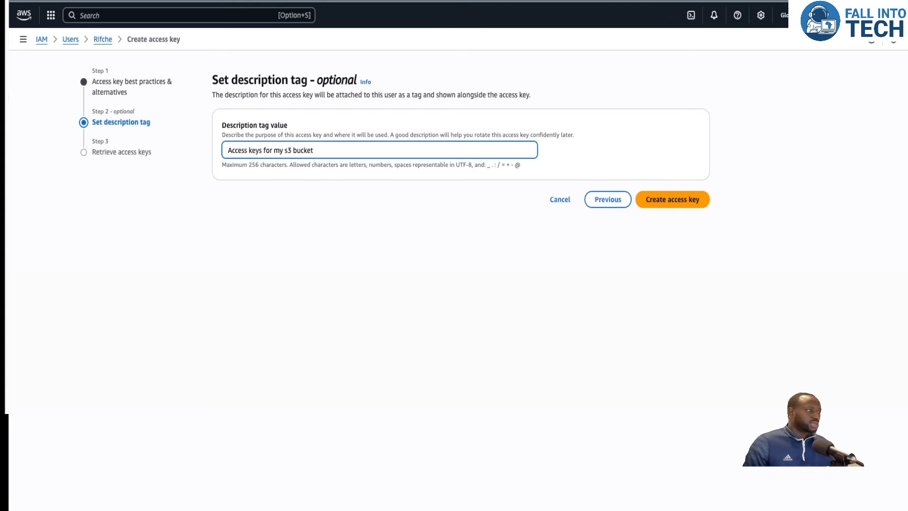
click(682, 200)
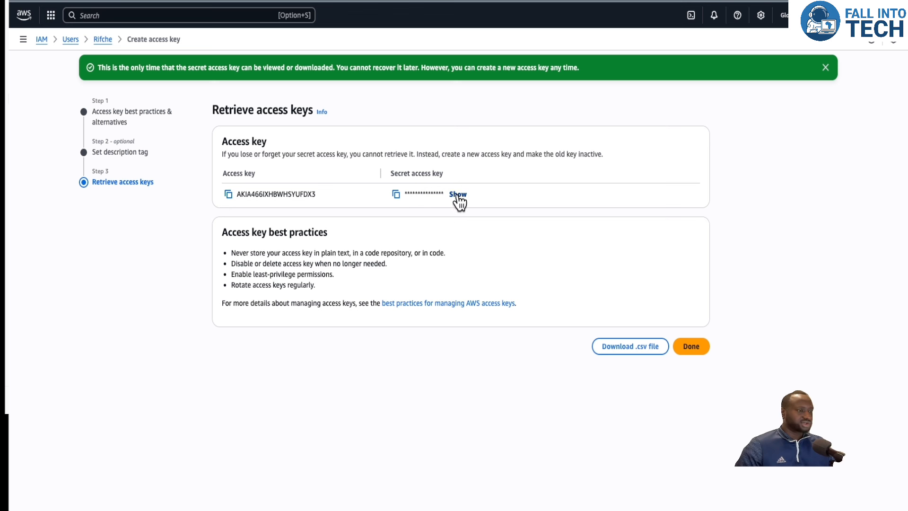
click(651, 356)
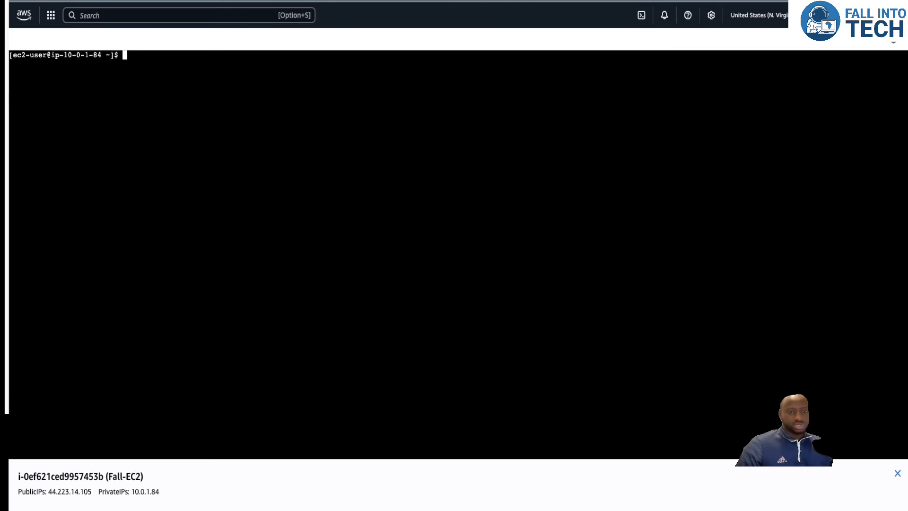
Run aws s3 ls in the Fall-EC2 terminal, then start aws configure and enter the new access key ID.
text(aws )
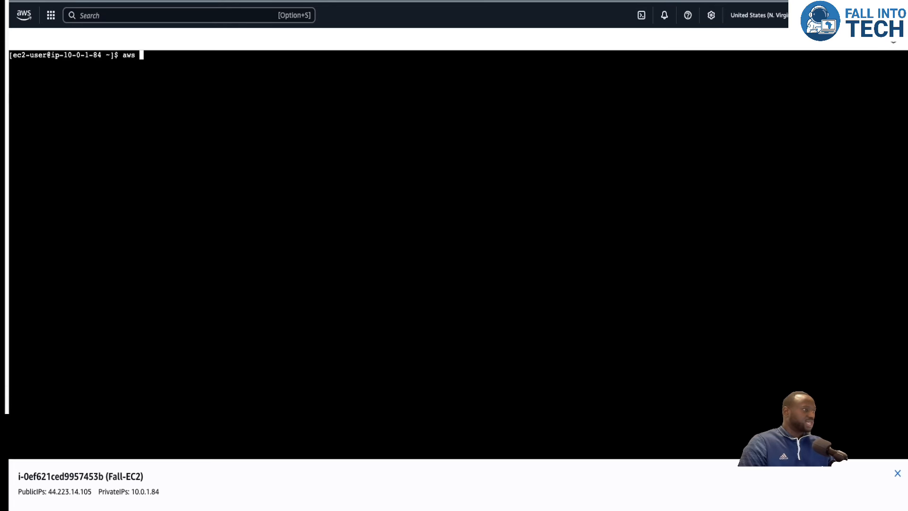
text(cinfig)
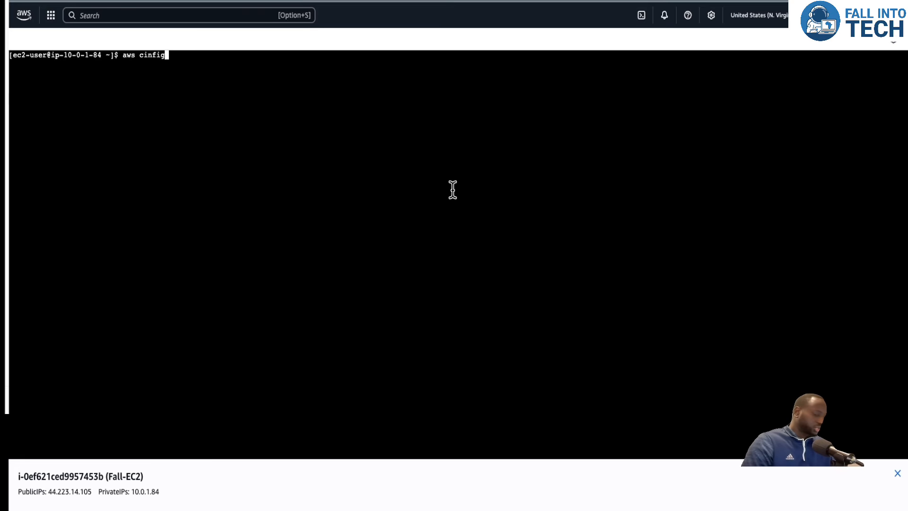
key(BackSpace)
key(BackSpace)
key(BackSpace)
key(BackSpace)
key(BackSpace)
key(BackSpace)
text(s3 ls)
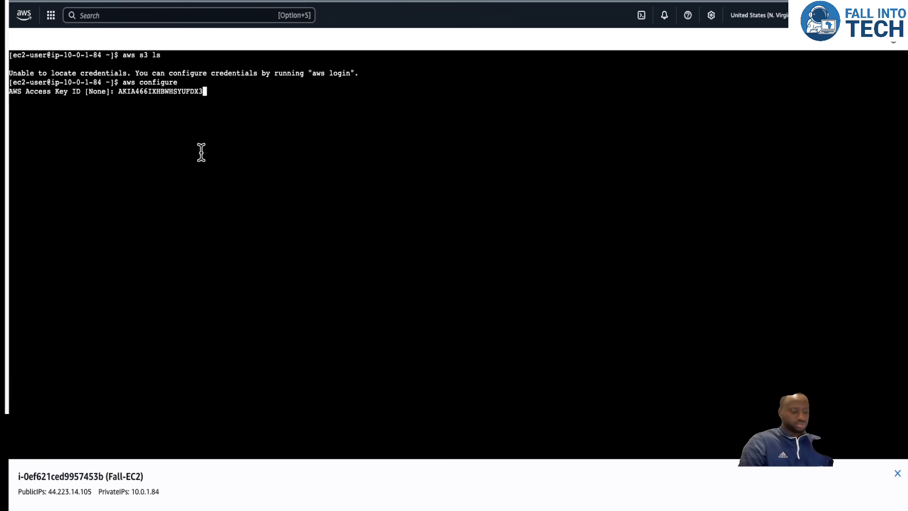
key(Return)
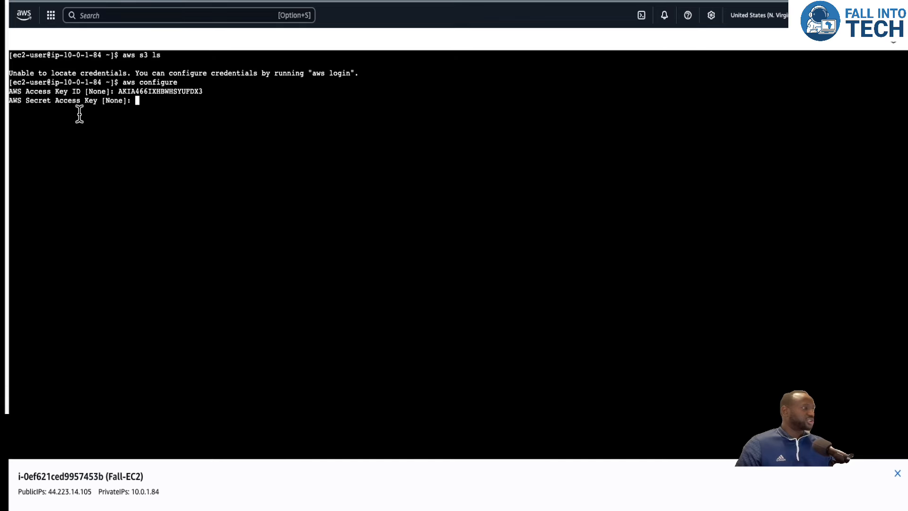
Reveal and copy the secret access key, then paste it into the aws configure secret key prompt.
click(503, 1)
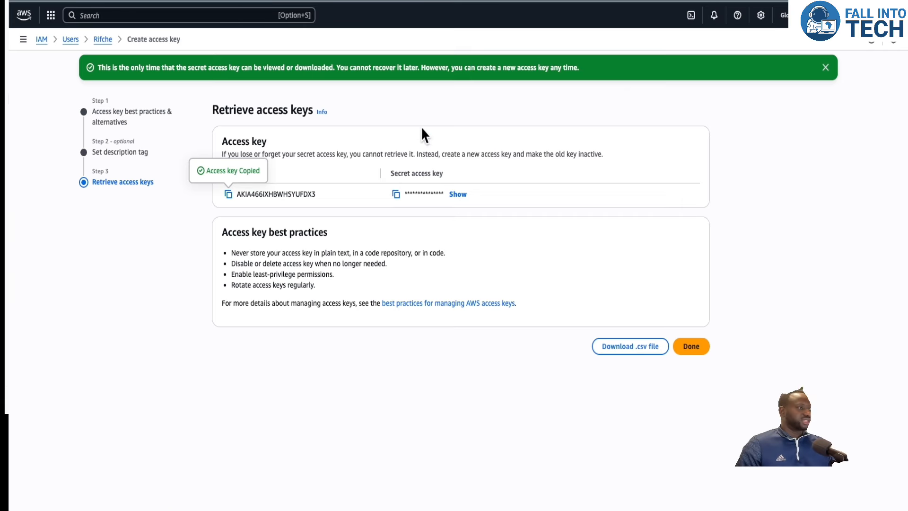
click(455, 195)
click(393, 195)
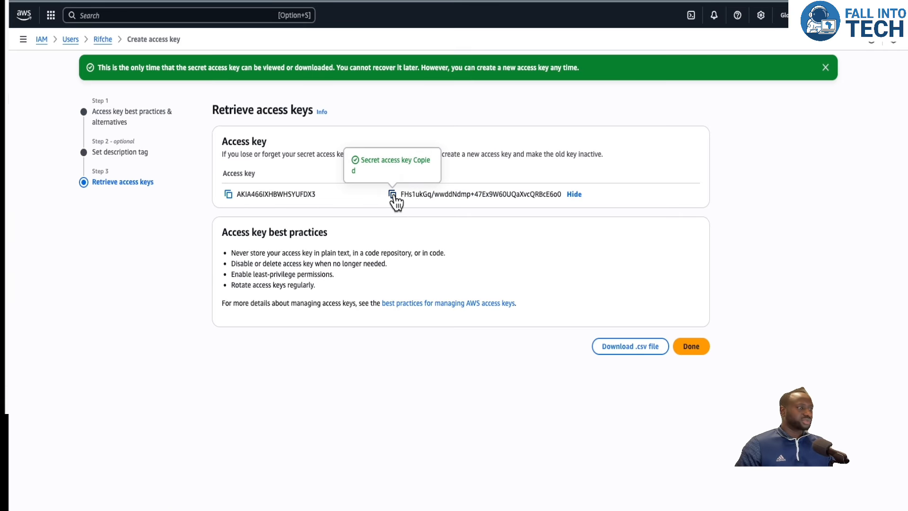
click(402, 1)
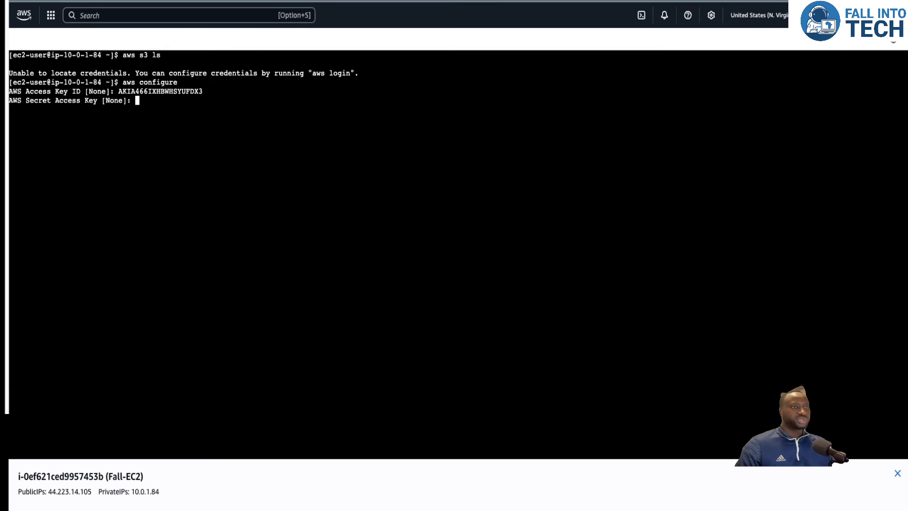
right_click(151, 100)
click(166, 188)
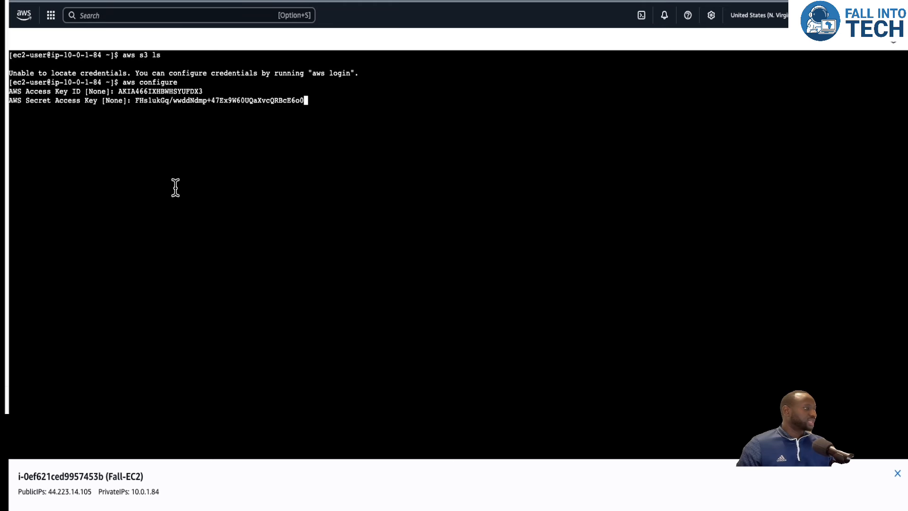
key(Return)
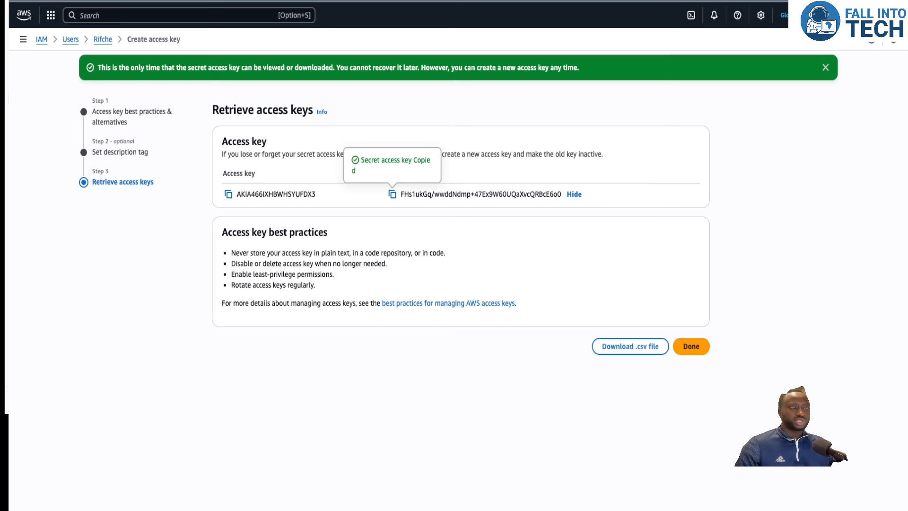
Check the region selector, return to the IAM dashboard and open the EC2 console.
click(795, 15)
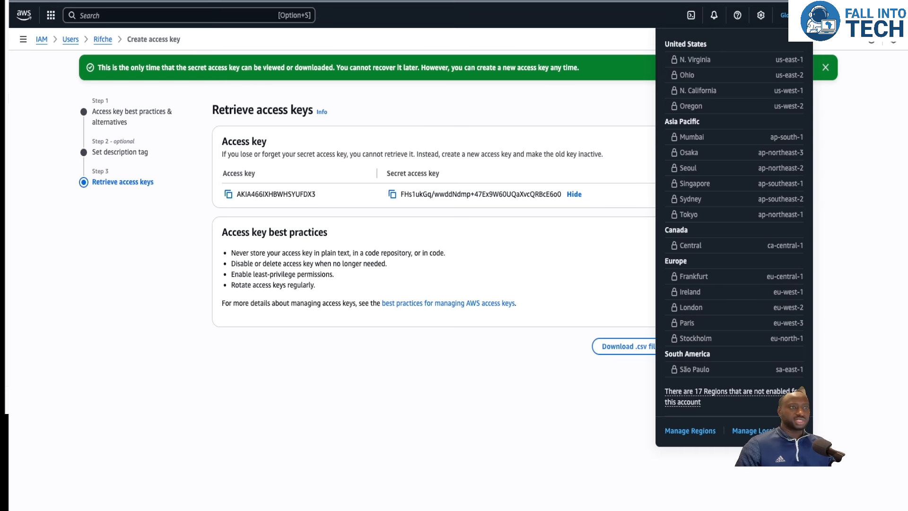
click(622, 16)
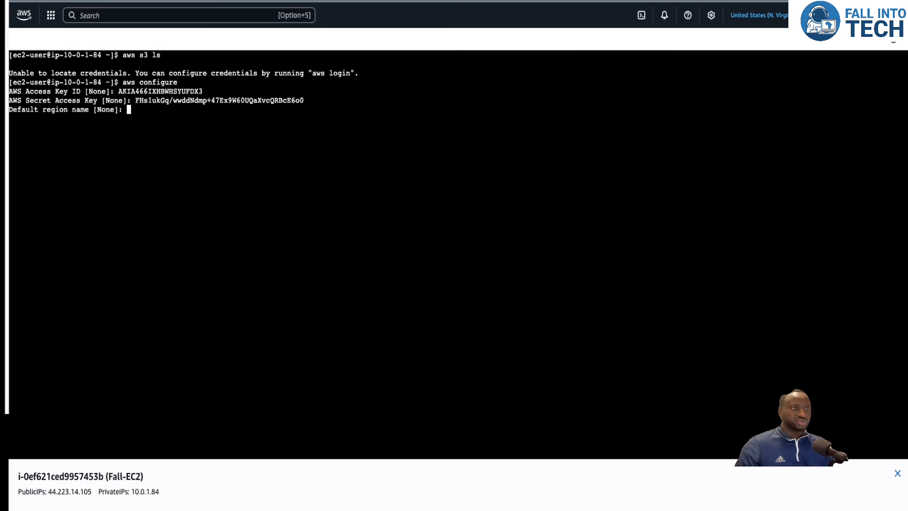
click(761, 16)
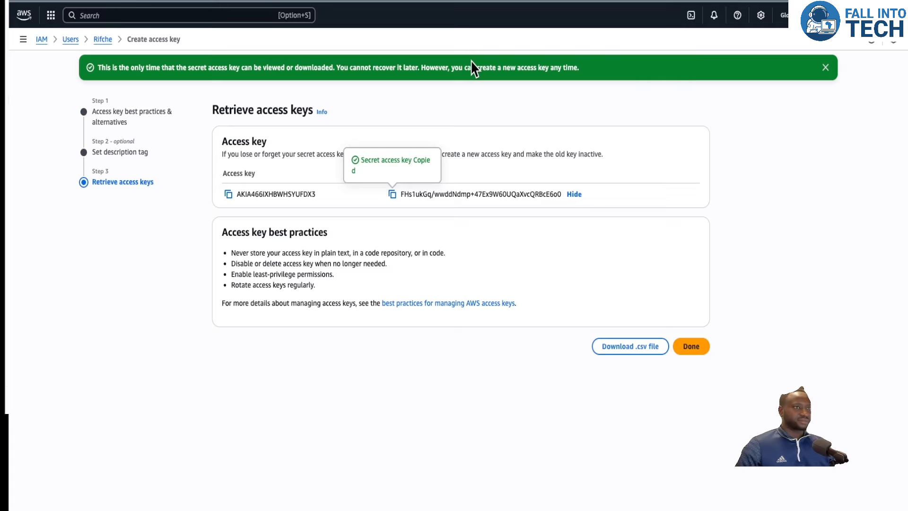
click(42, 40)
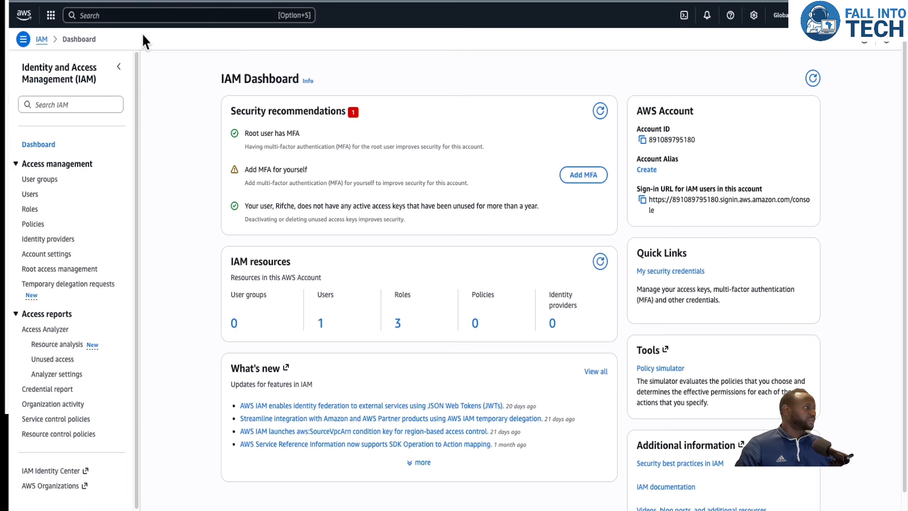
click(141, 16)
text(ec2)
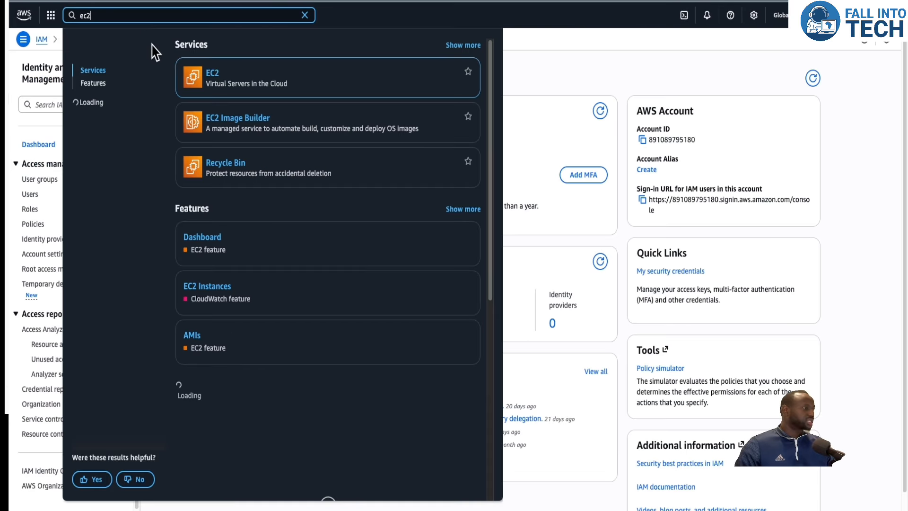
key(Return)
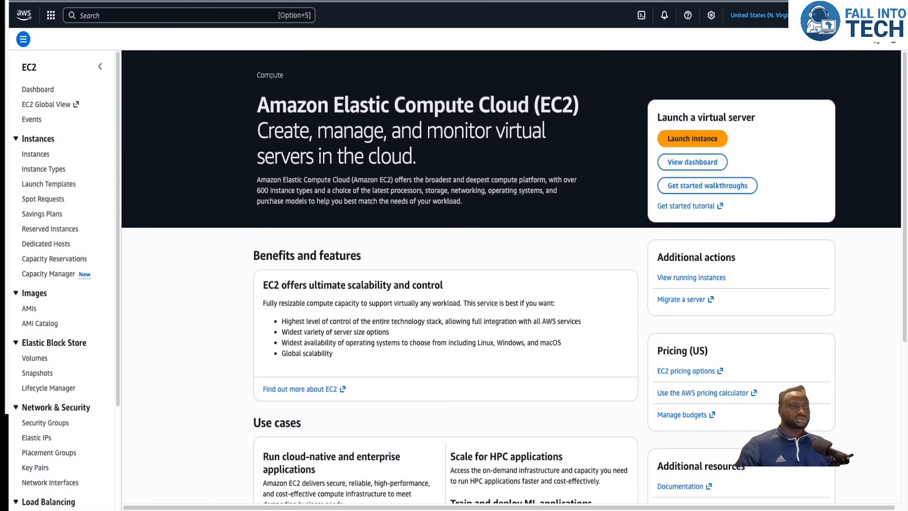
Copy the us-east-1 region code from the region selector and enter it as the default region name.
click(759, 15)
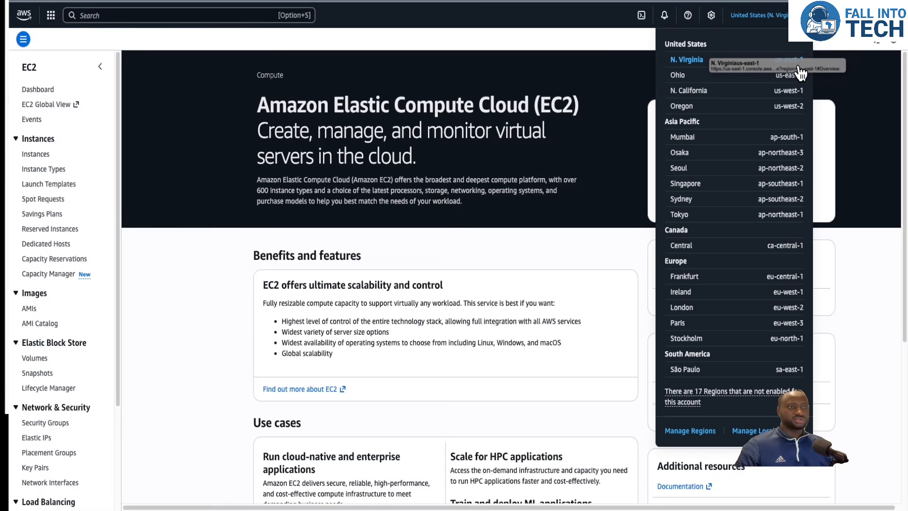
drag(804, 59, 775, 59)
right_click(788, 59)
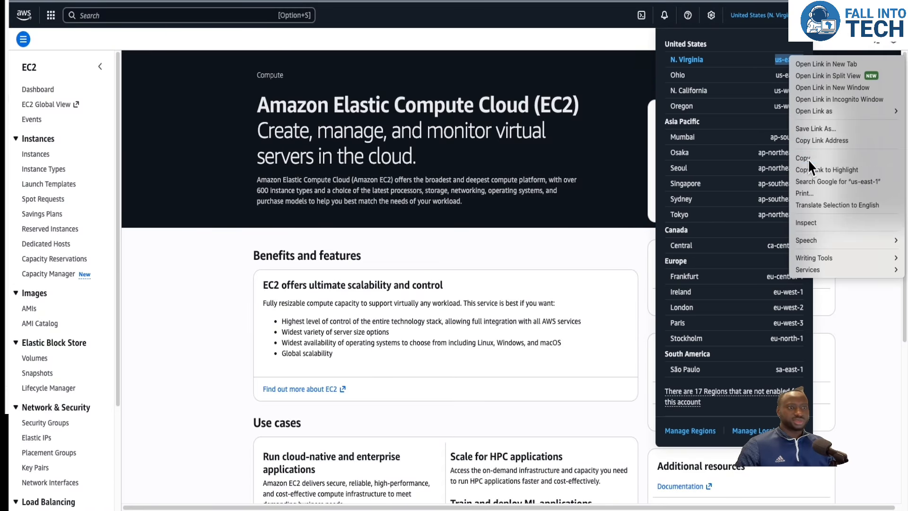
click(808, 159)
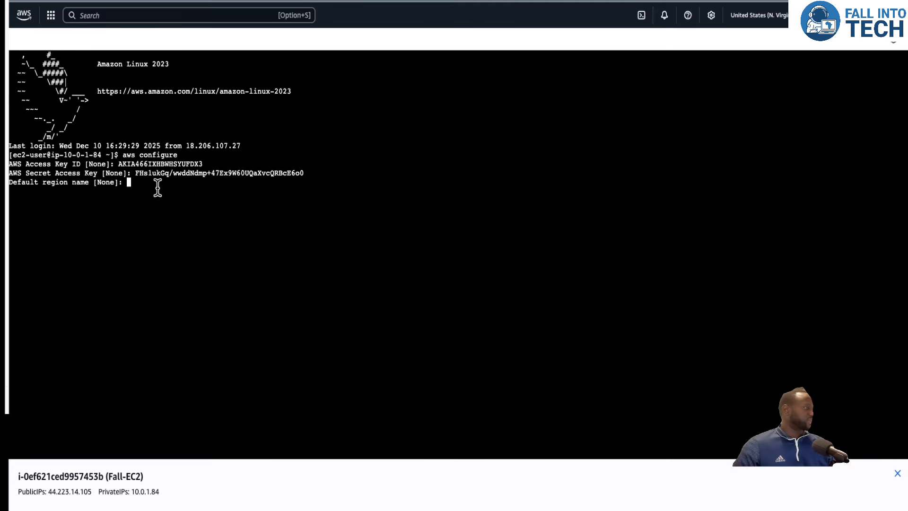
right_click(158, 187)
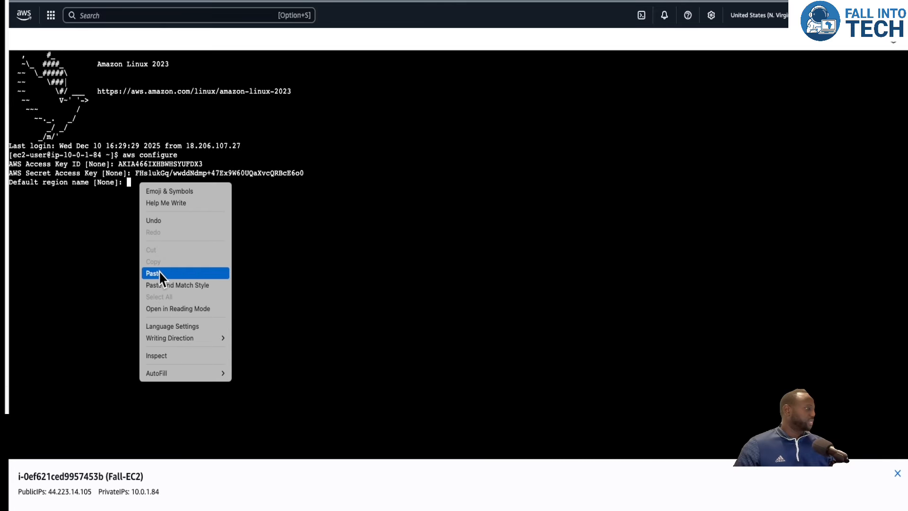
click(158, 273)
key(Return)
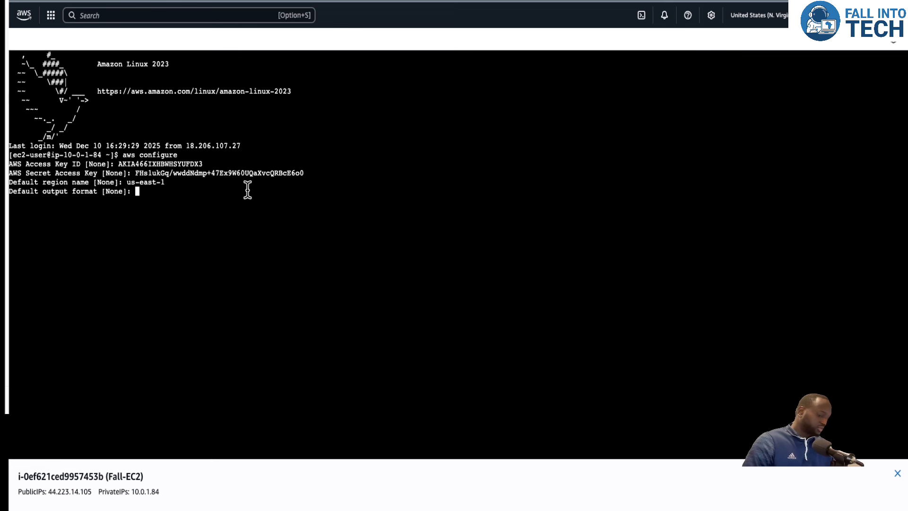
Leave the default output format empty and run aws s3 ls again in the terminal.
key(Return)
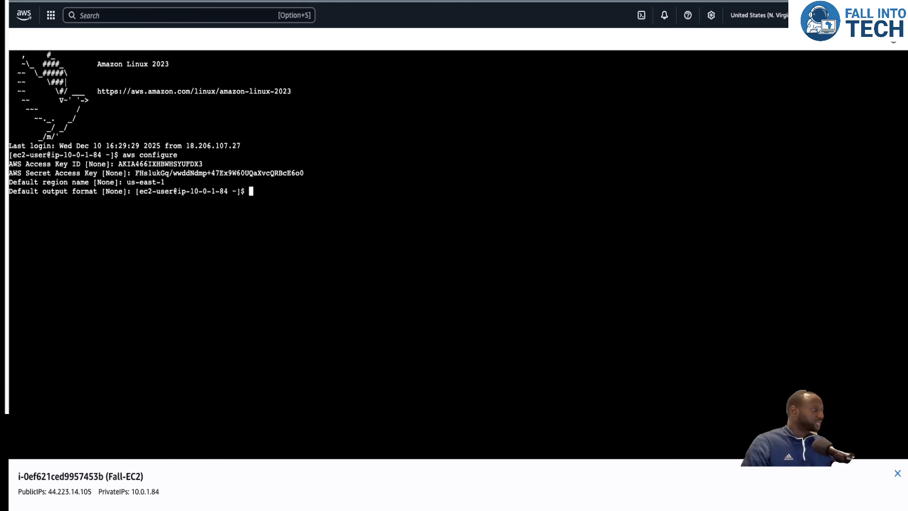
key(Return)
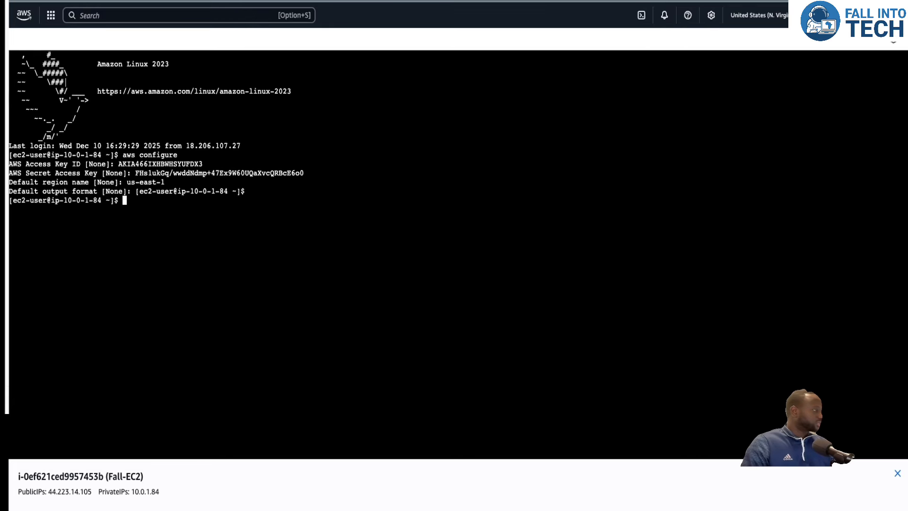
text(aw)
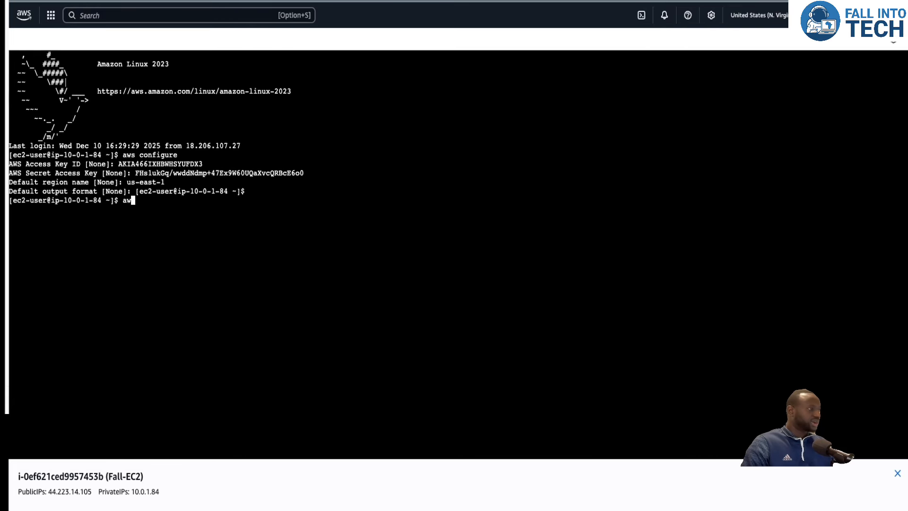
text(s s3 )
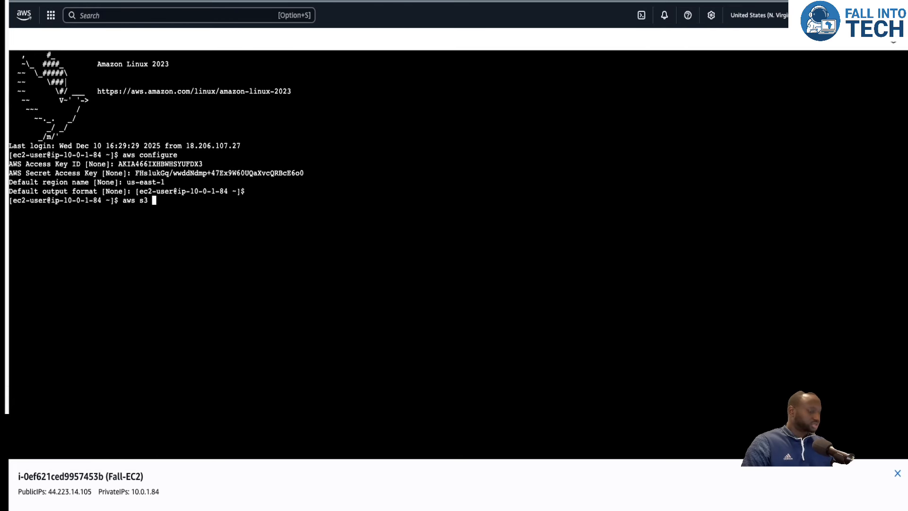
text(ls)
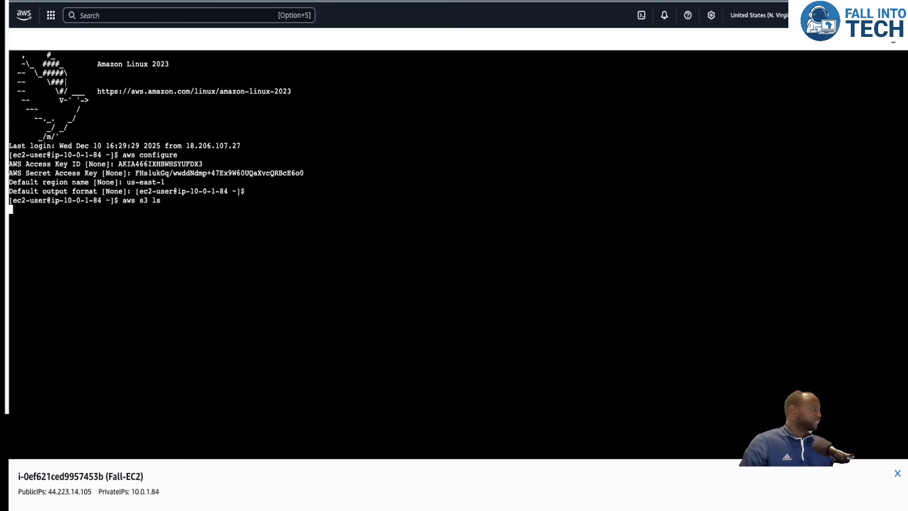
Run the bucket listing in the terminal, then open the S3 console and the fit-s3bucket bucket.
key(Return)
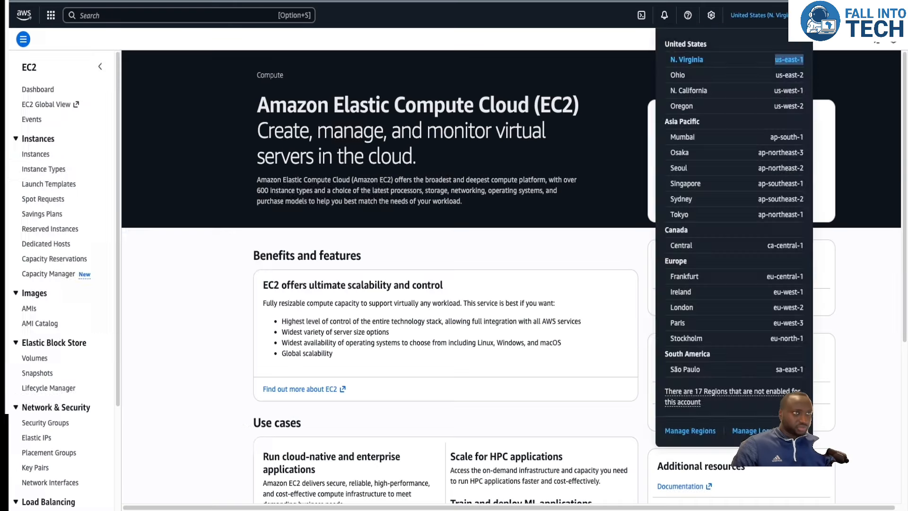
key(Escape)
click(90, 16)
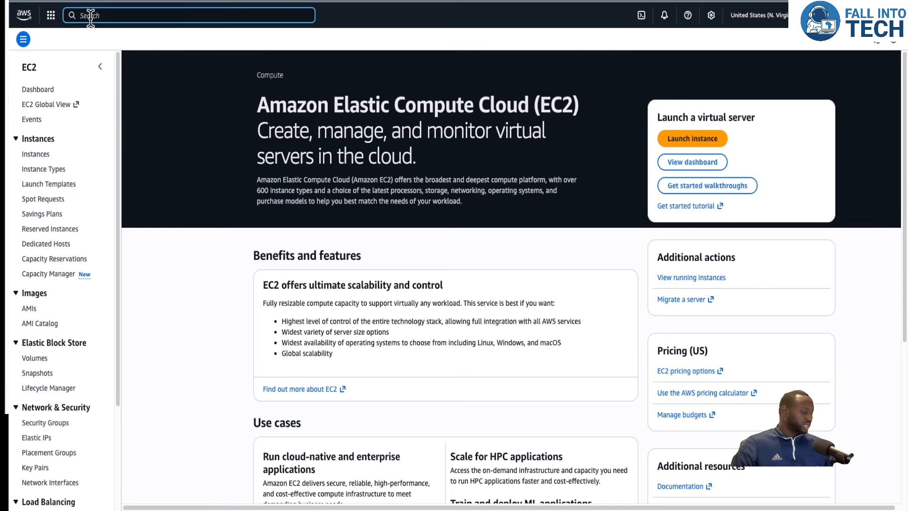
text(s3)
click(208, 187)
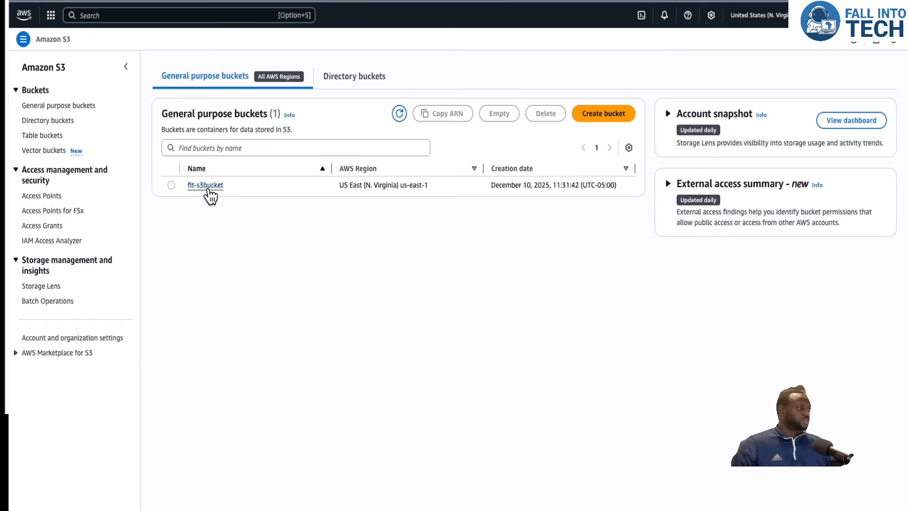
click(207, 186)
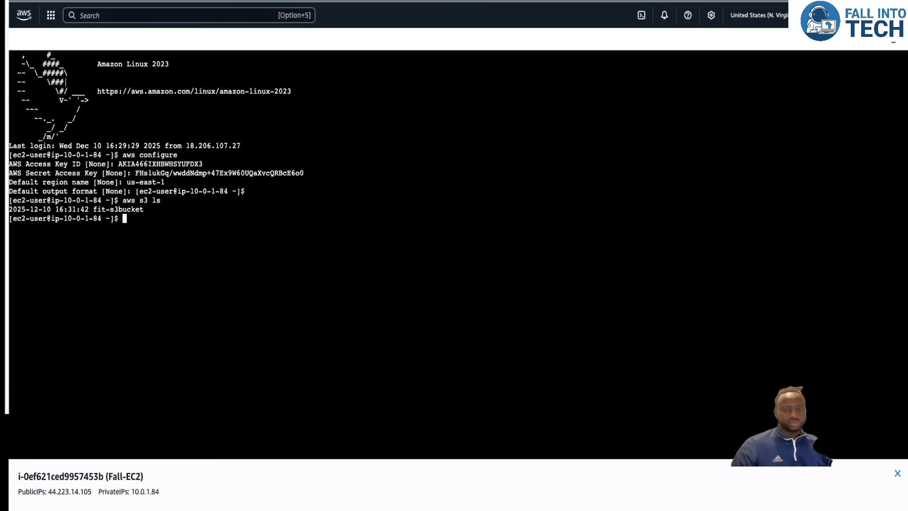
List the terminal's home directory and the contents of s3://fit-s3bucket, comparing them with the bucket's objects in the console.
text(ls)
key(Return)
text(ls)
key(Return)
text(aws s3 ls s3://)
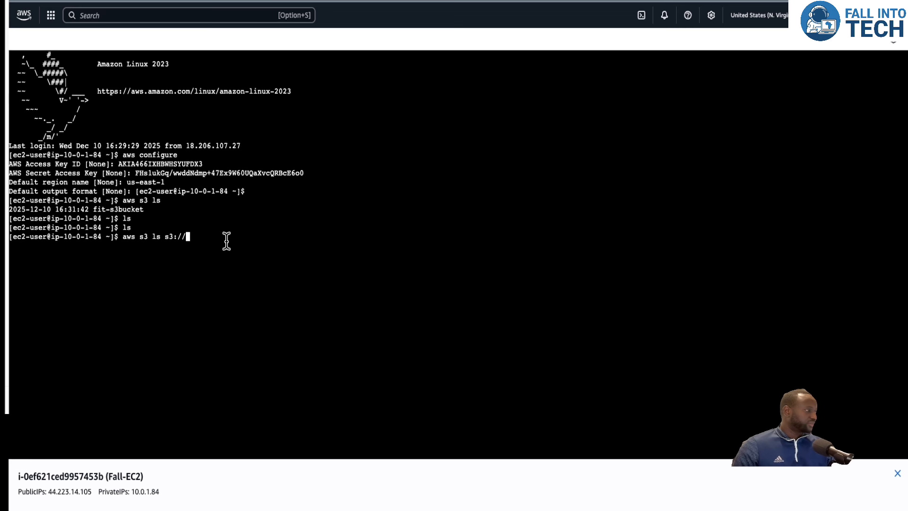
text(fi)
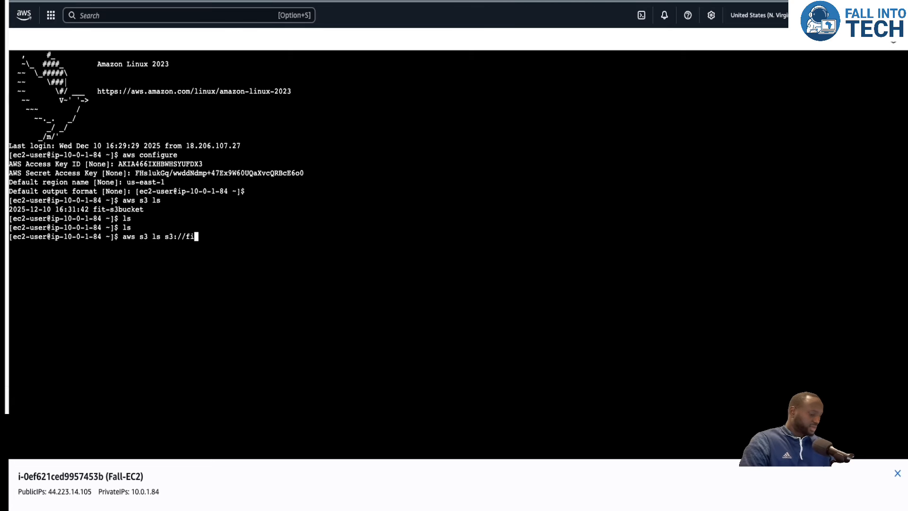
text(t-s3bucket)
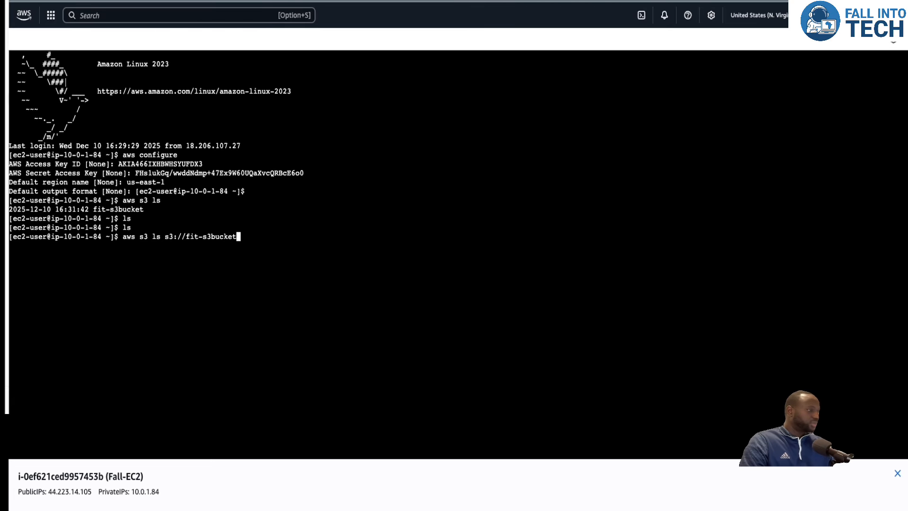
key(Return)
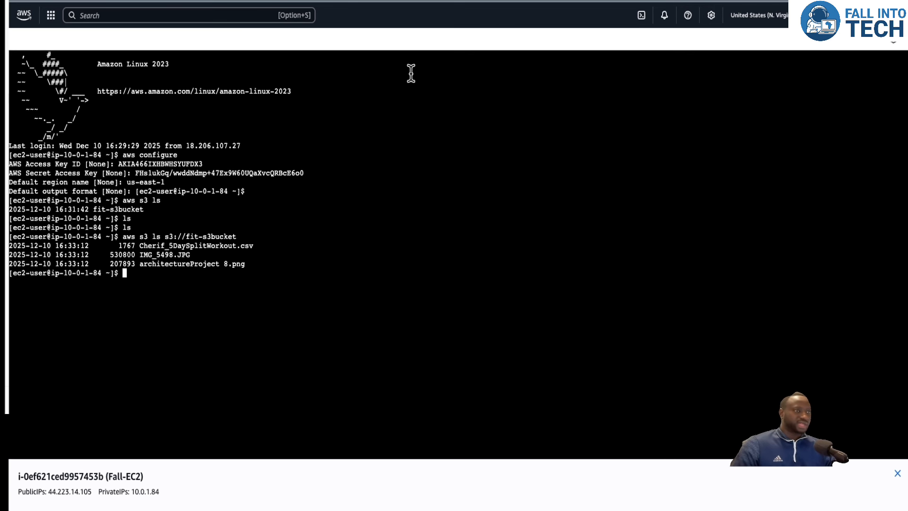
click(563, 1)
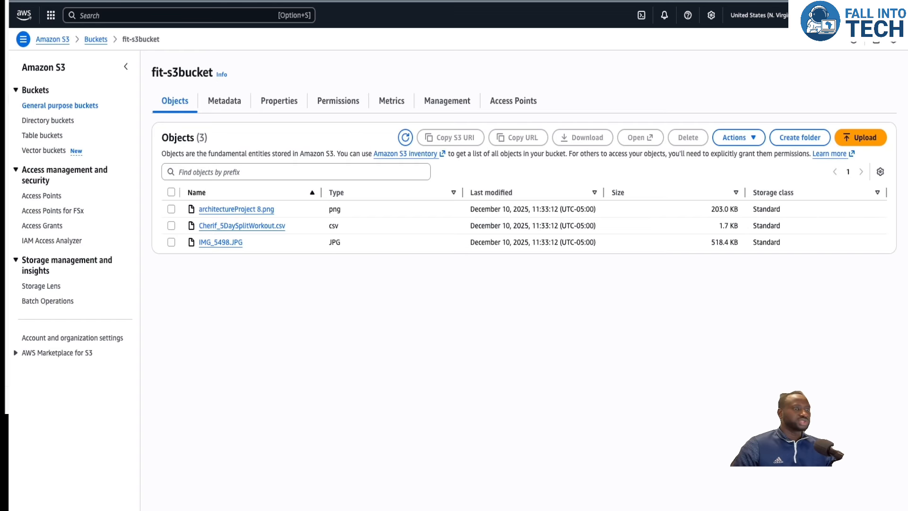
click(303, 1)
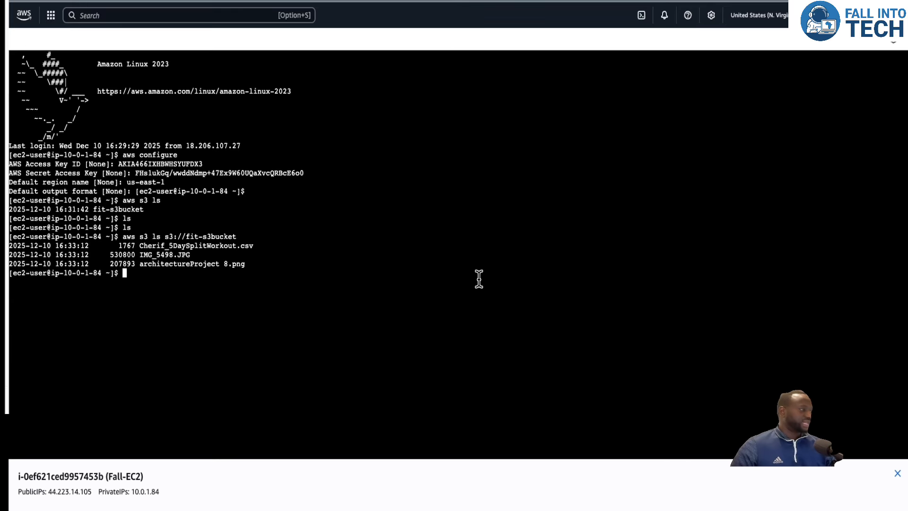
Create an empty file /tmp/test.txt on the instance with sudo touch.
text(sudo)
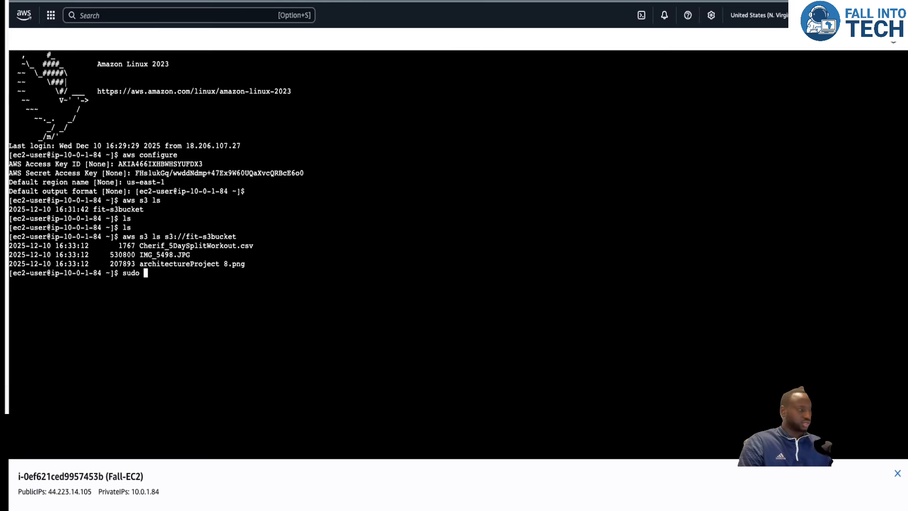
text(touch /)
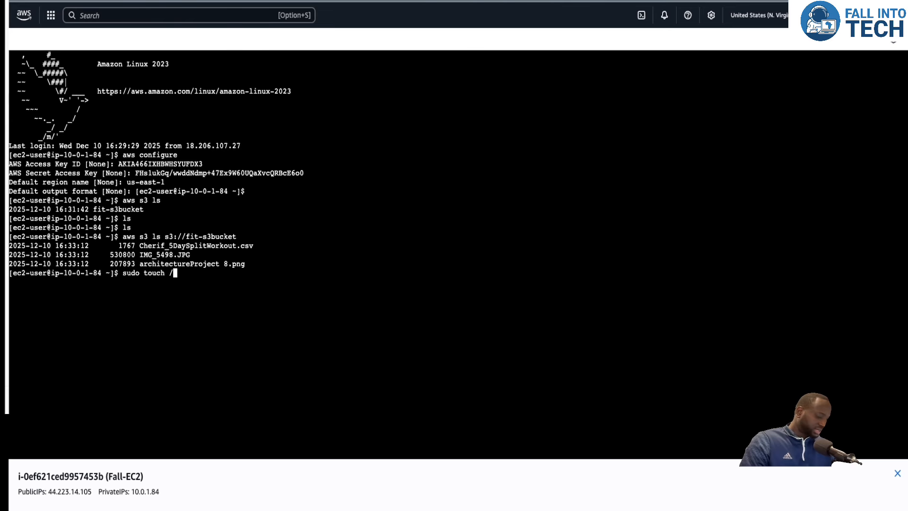
text(tmp)
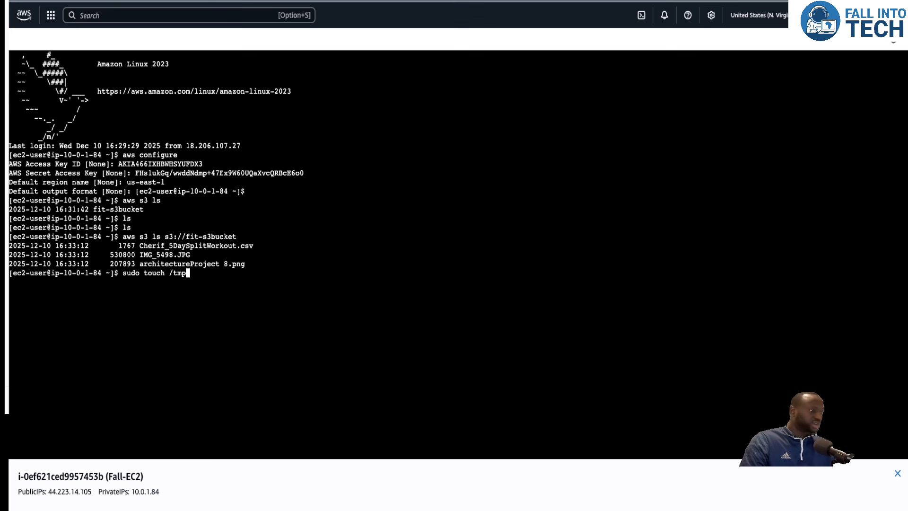
text(/)
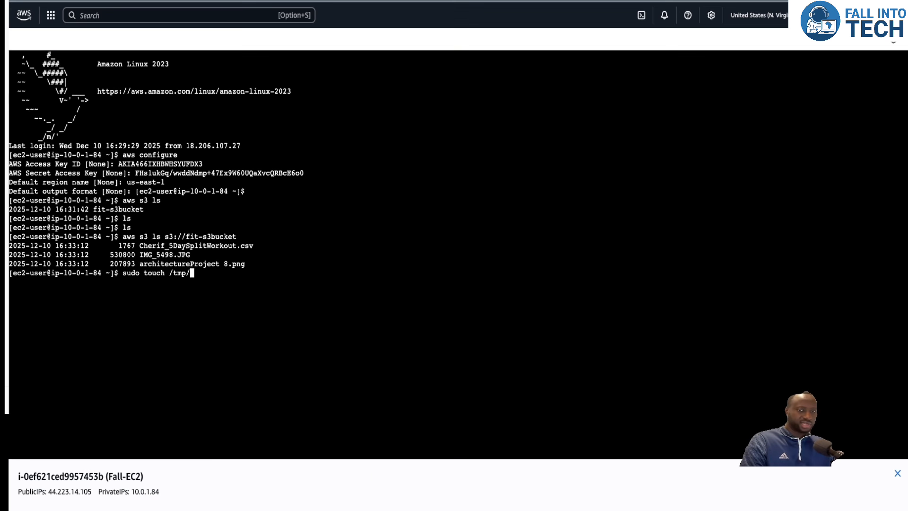
text(test.t)
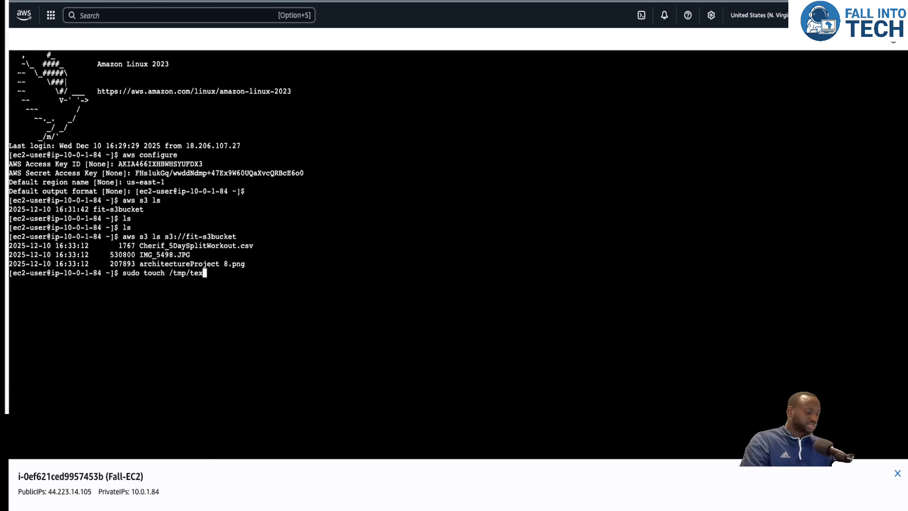
text(xt)
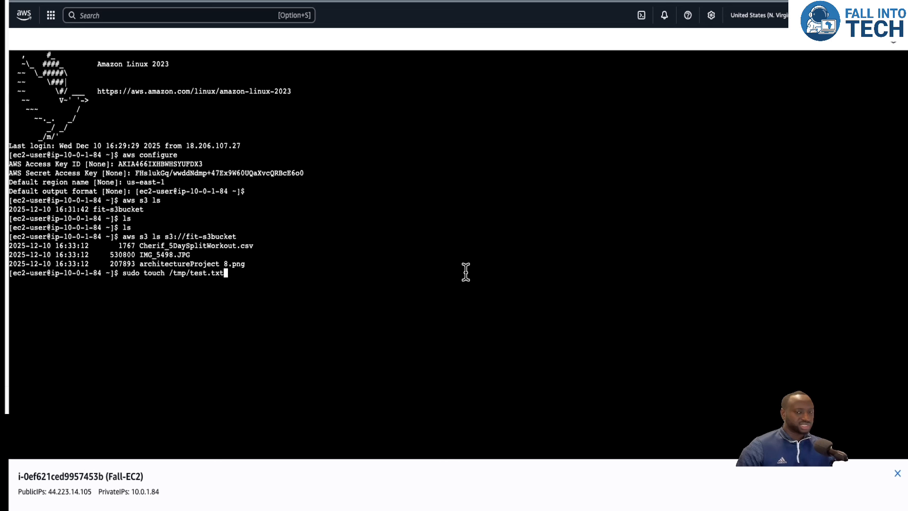
key(Return)
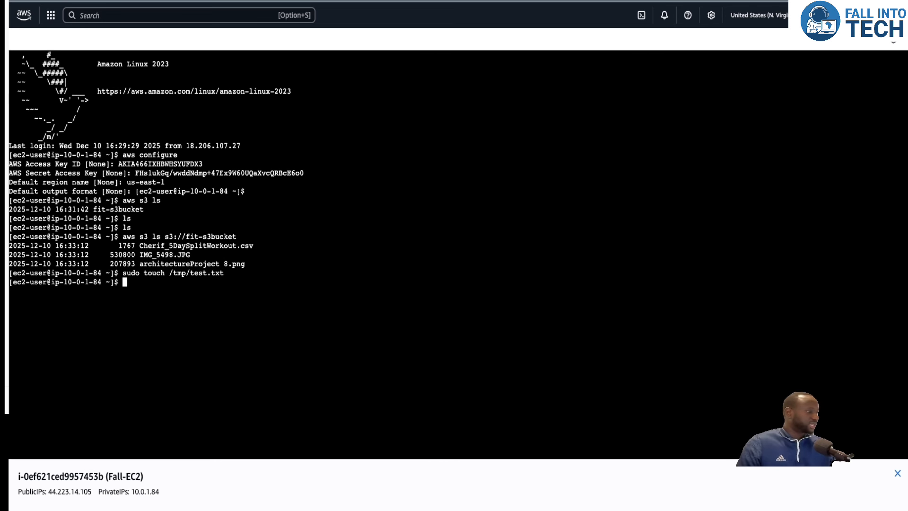
Rerun the aws s3 ls s3://fit-s3bucket command from the shell history.
key(Up)
key(Up)
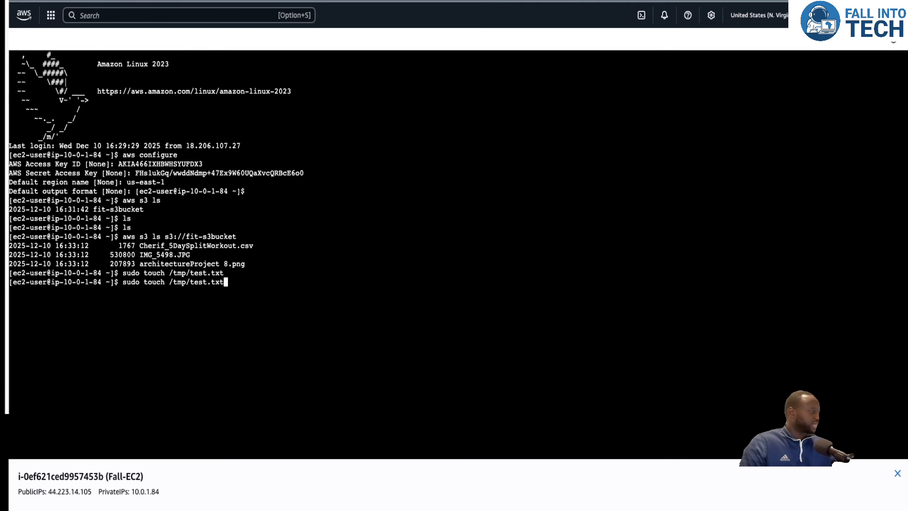
key(Return)
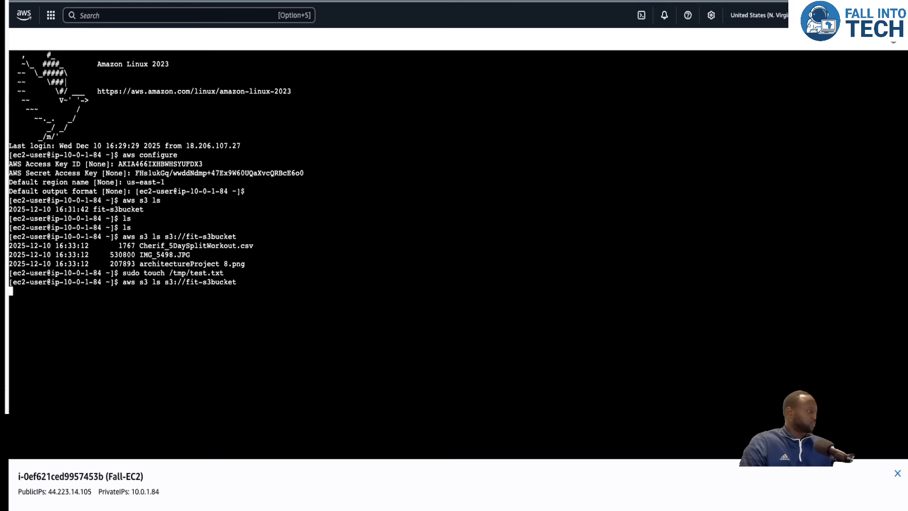